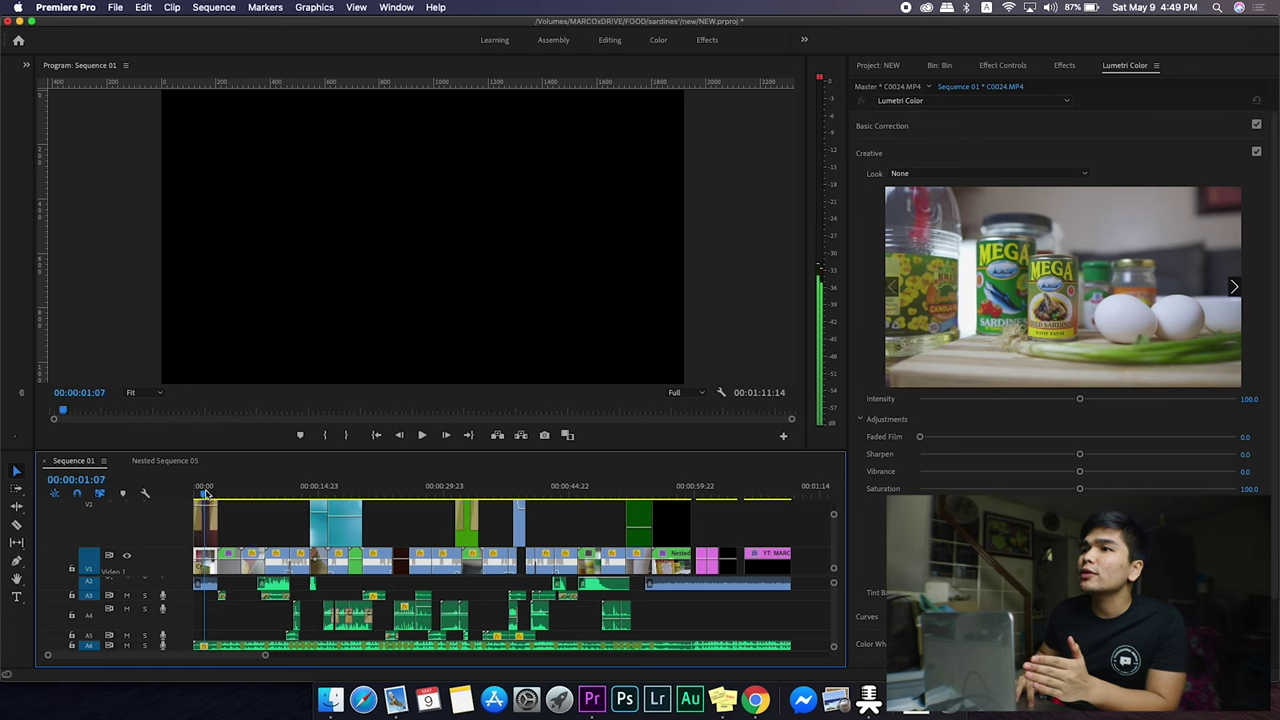
# Step: Play back the first second of Sequence 01 with the timeline enlarged around the opening clips
pyautogui.click(200, 492)
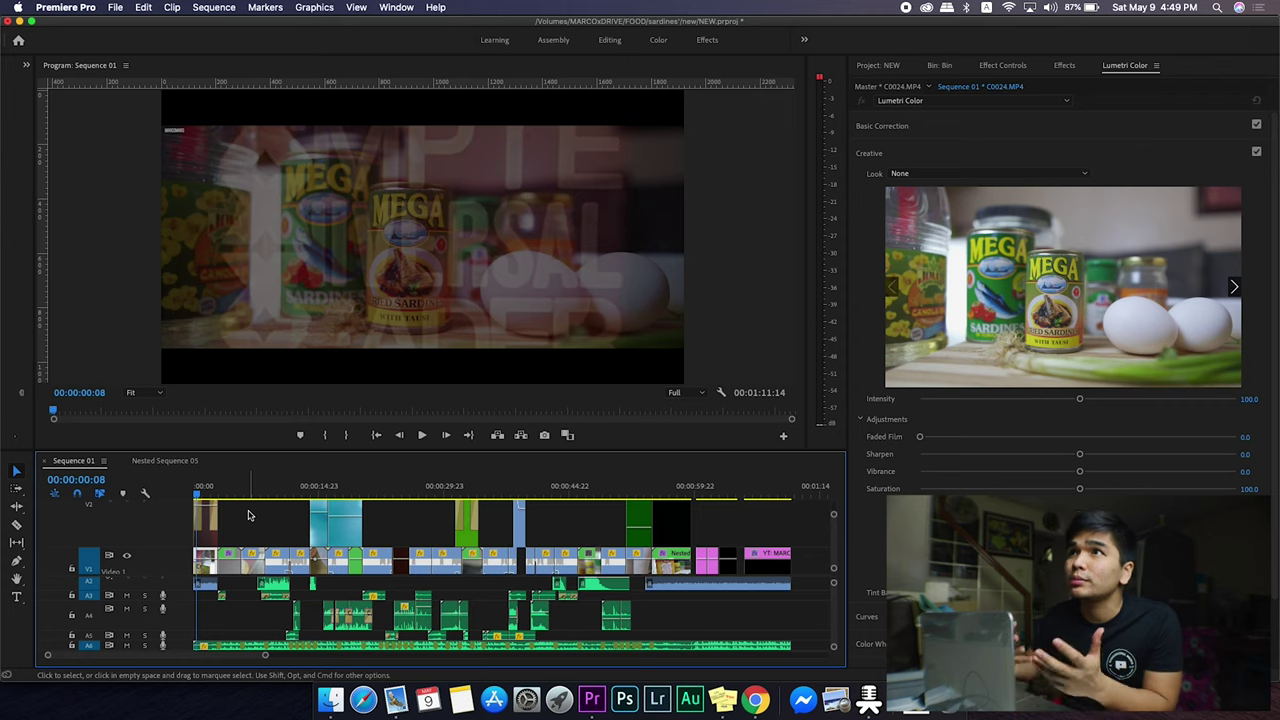
pyautogui.press('=')
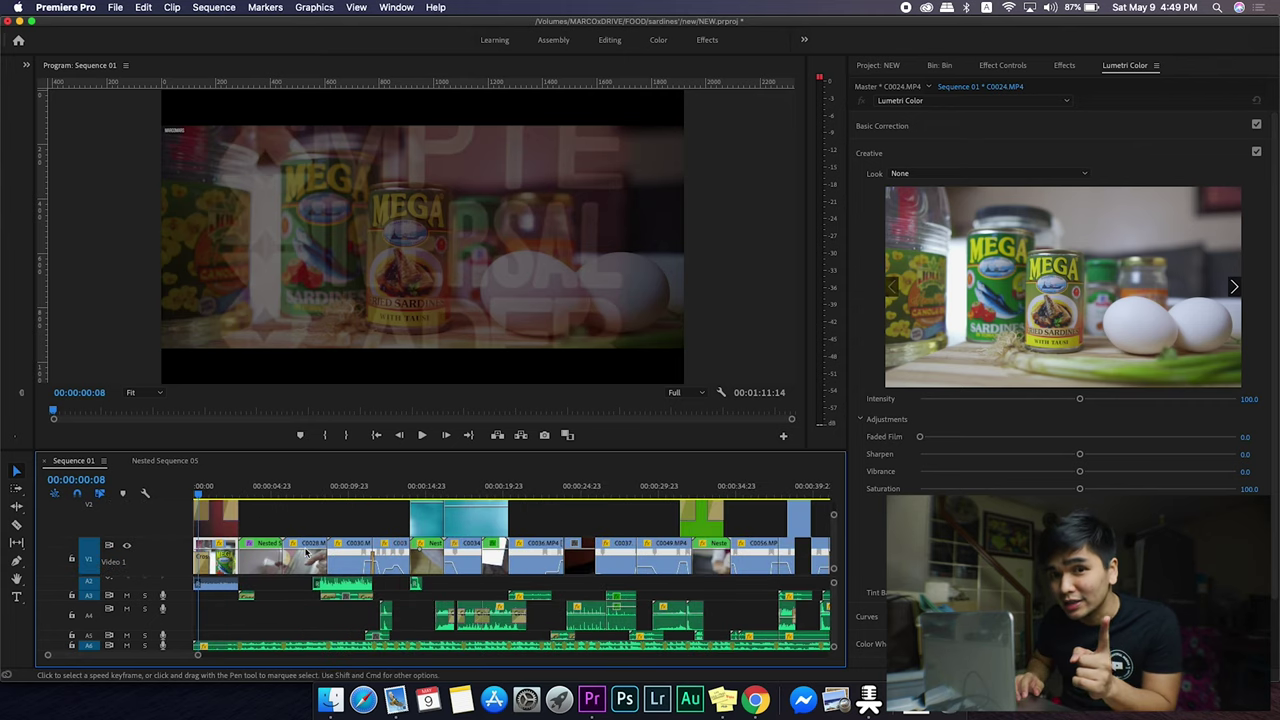
pyautogui.press('=')
pyautogui.click(324, 525)
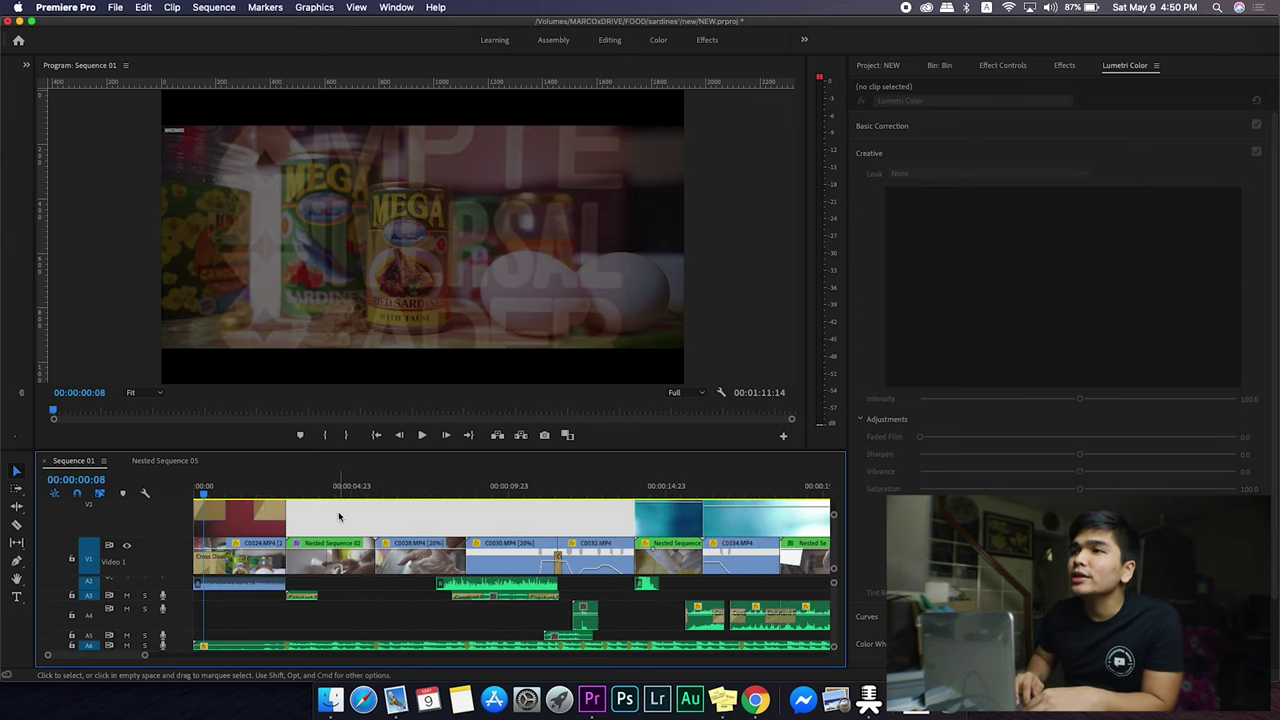
pyautogui.press('space')
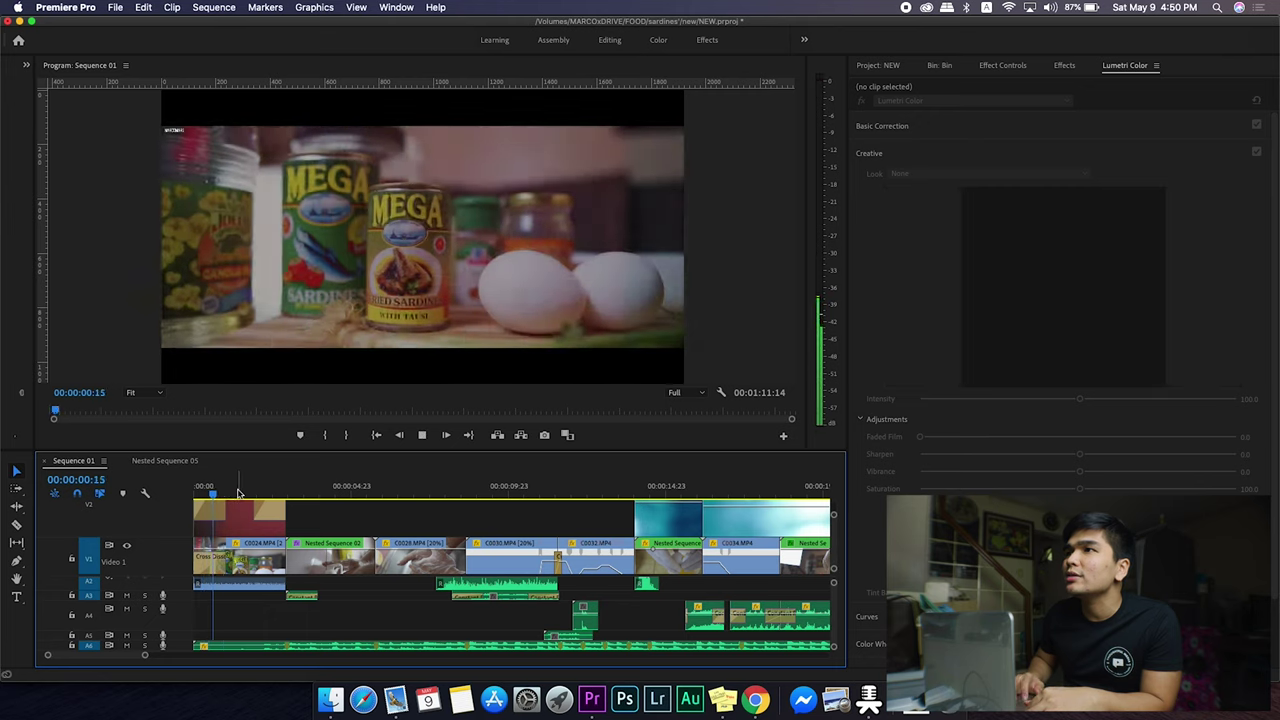
pyautogui.press('space')
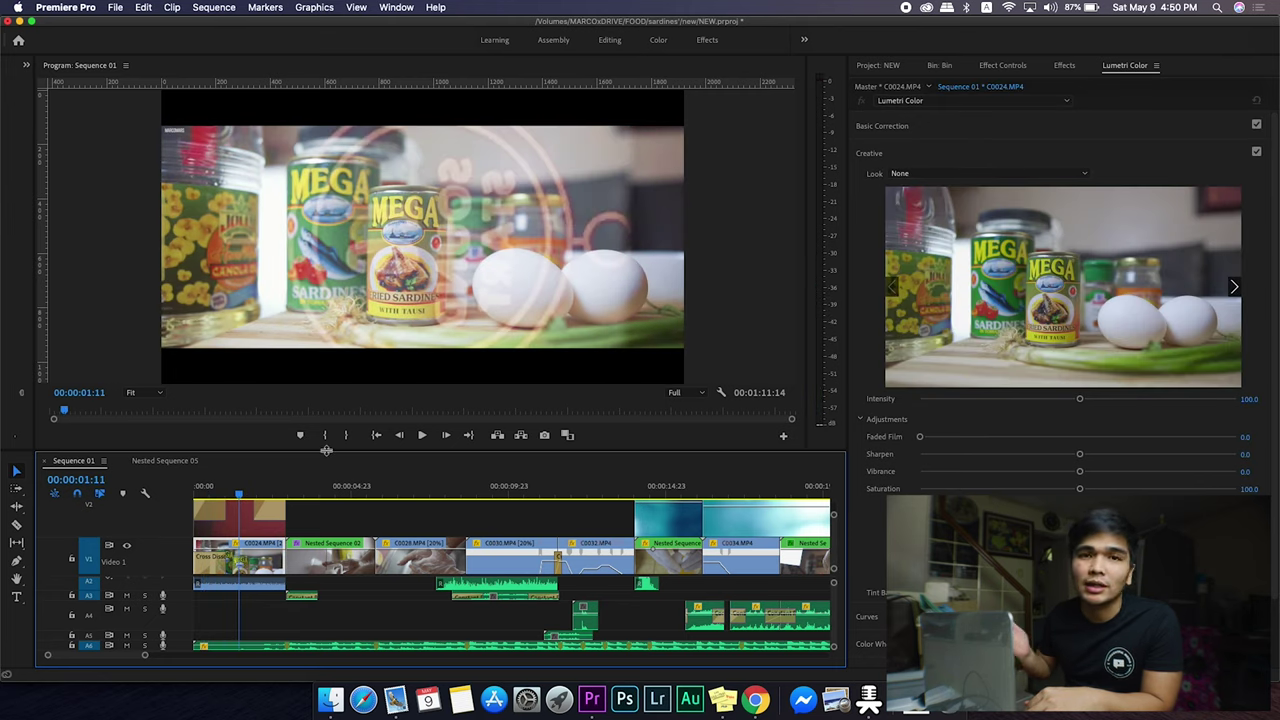
# Step: Inspect the Leaders.mpg.mp4 overlay clip on track V2 above the opening shot
pyautogui.scroll(2, 250, 531)
pyautogui.scroll(-2, 250, 531)
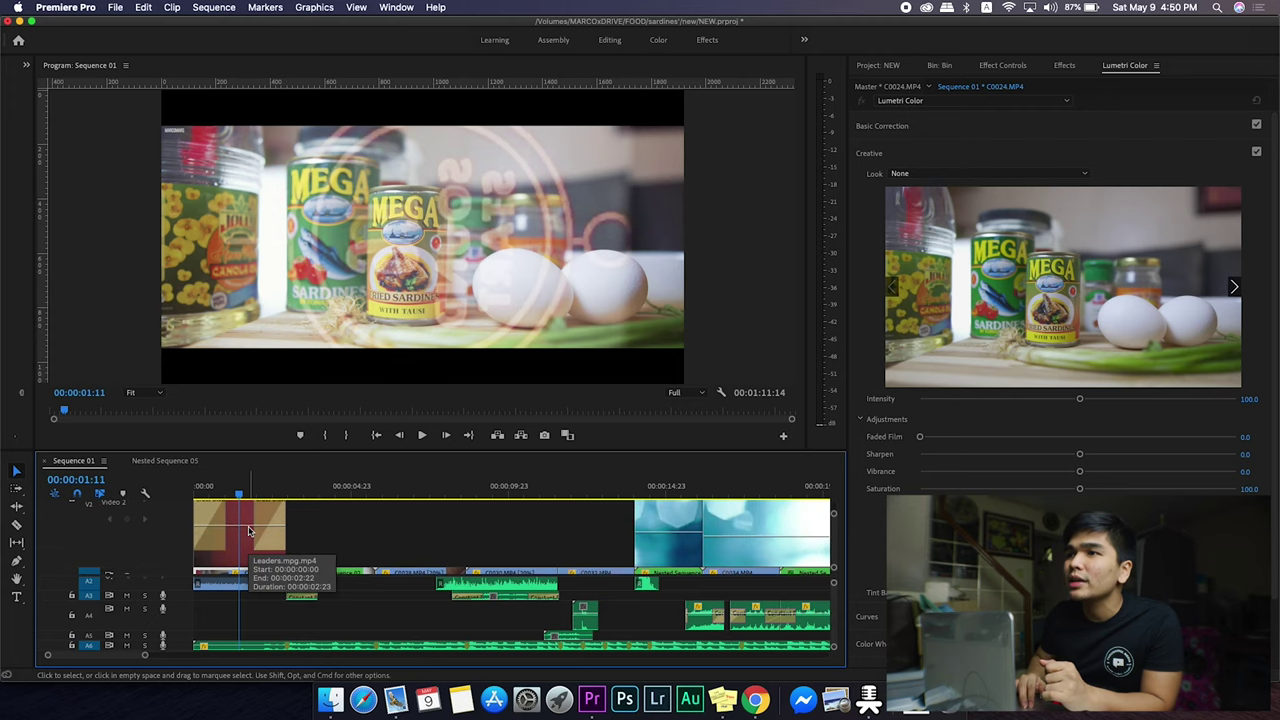
pyautogui.click(250, 541)
pyautogui.scroll(2, 250, 541)
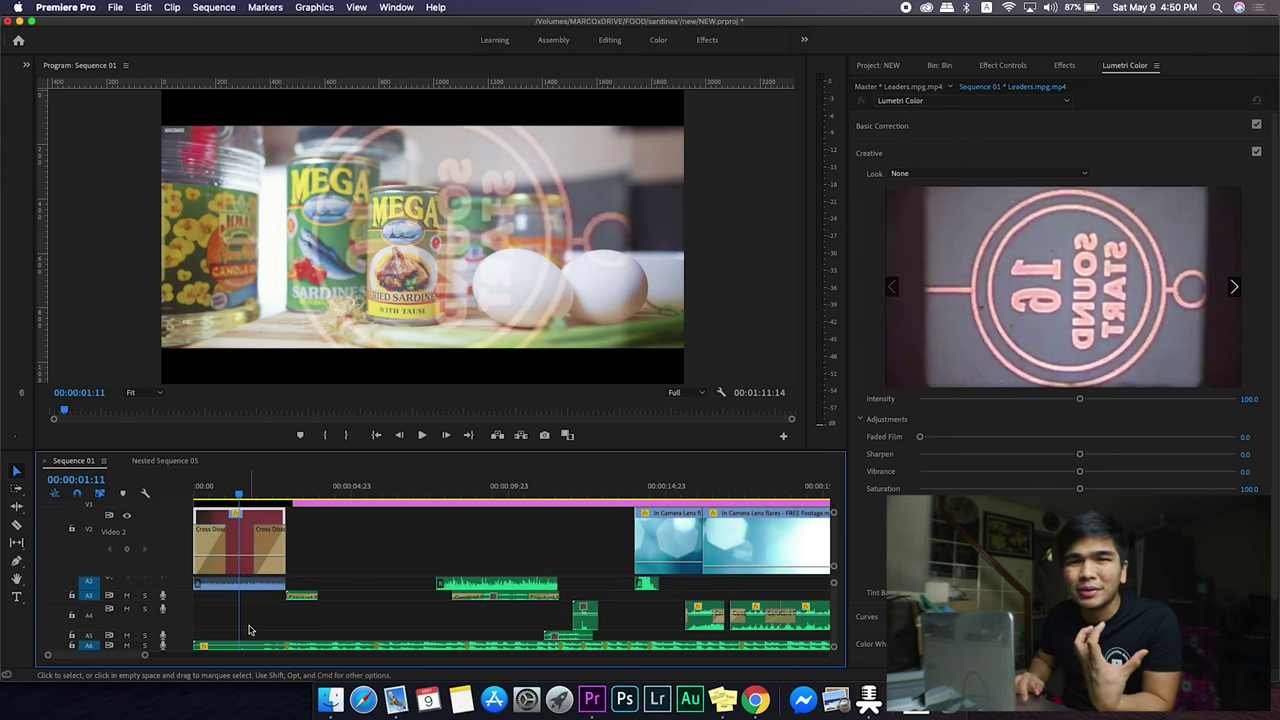
pyautogui.scroll(-2, 437, 521)
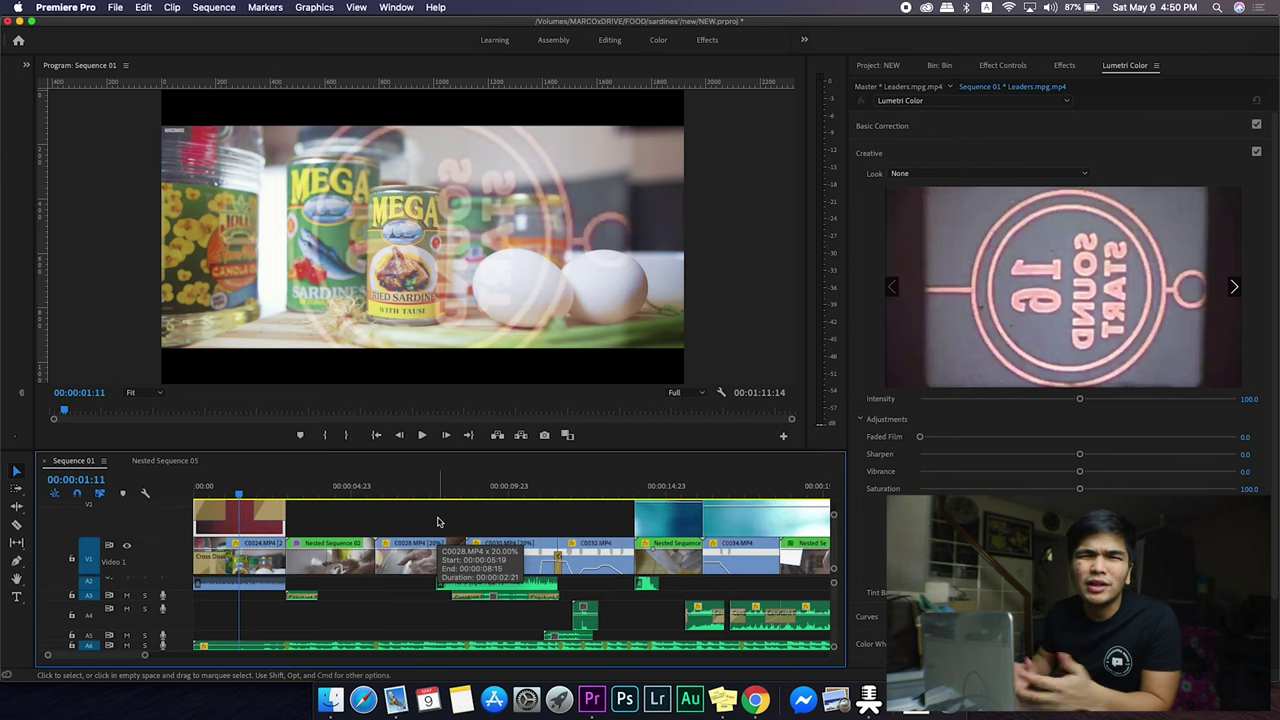
# Step: Play the sequence from the opening shot through the hand-washing clips, stopping within C0030.MP4
pyautogui.press('space')
pyautogui.click(410, 543)
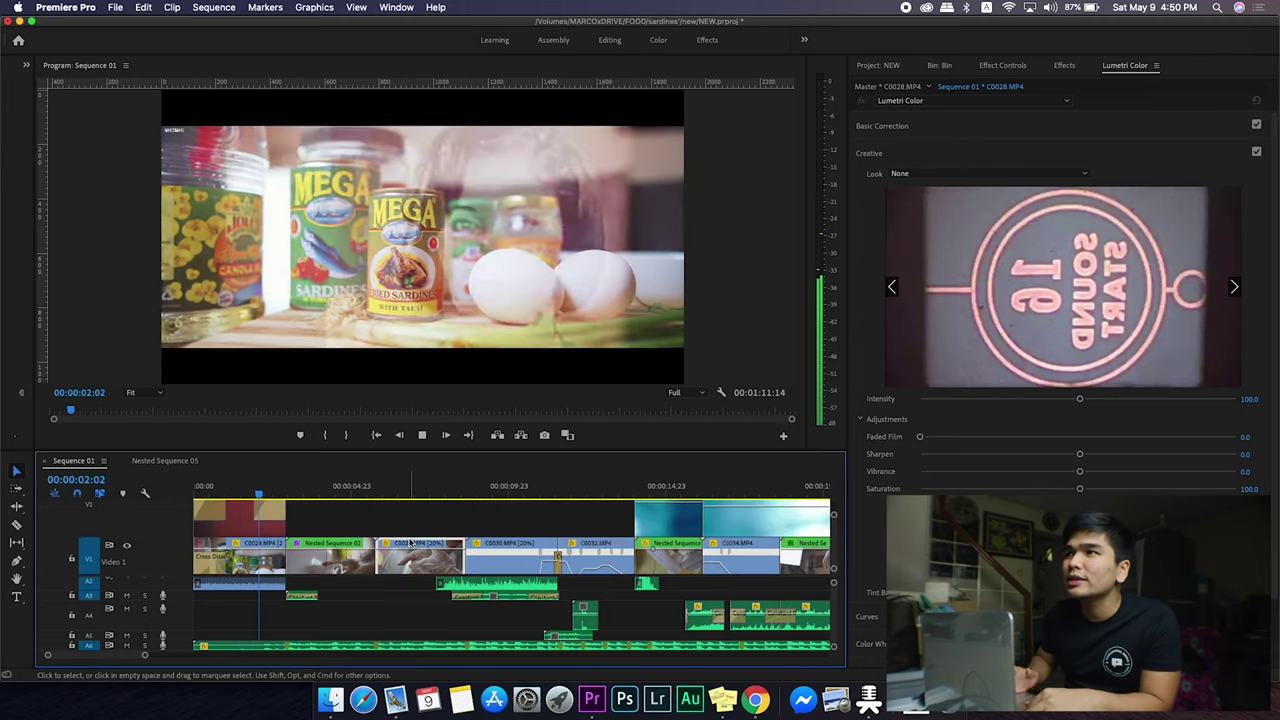
pyautogui.press('space')
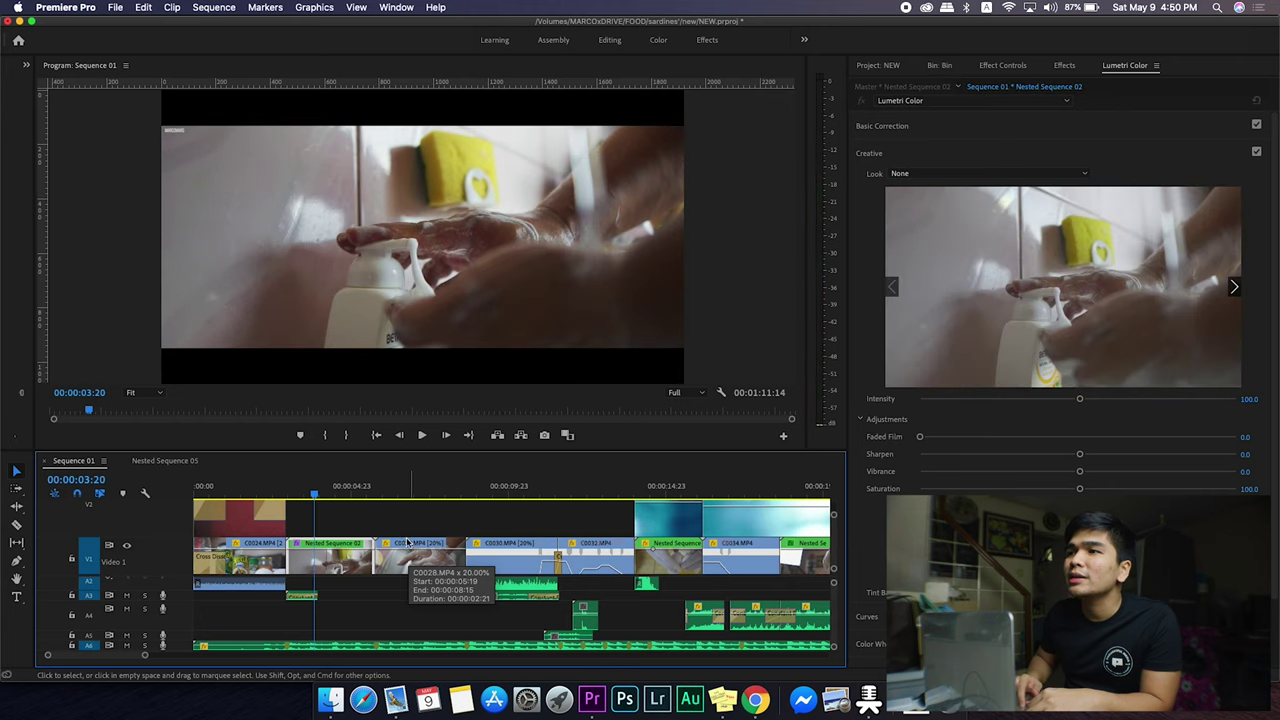
pyautogui.moveTo(277, 497); pyautogui.dragTo(303, 490)
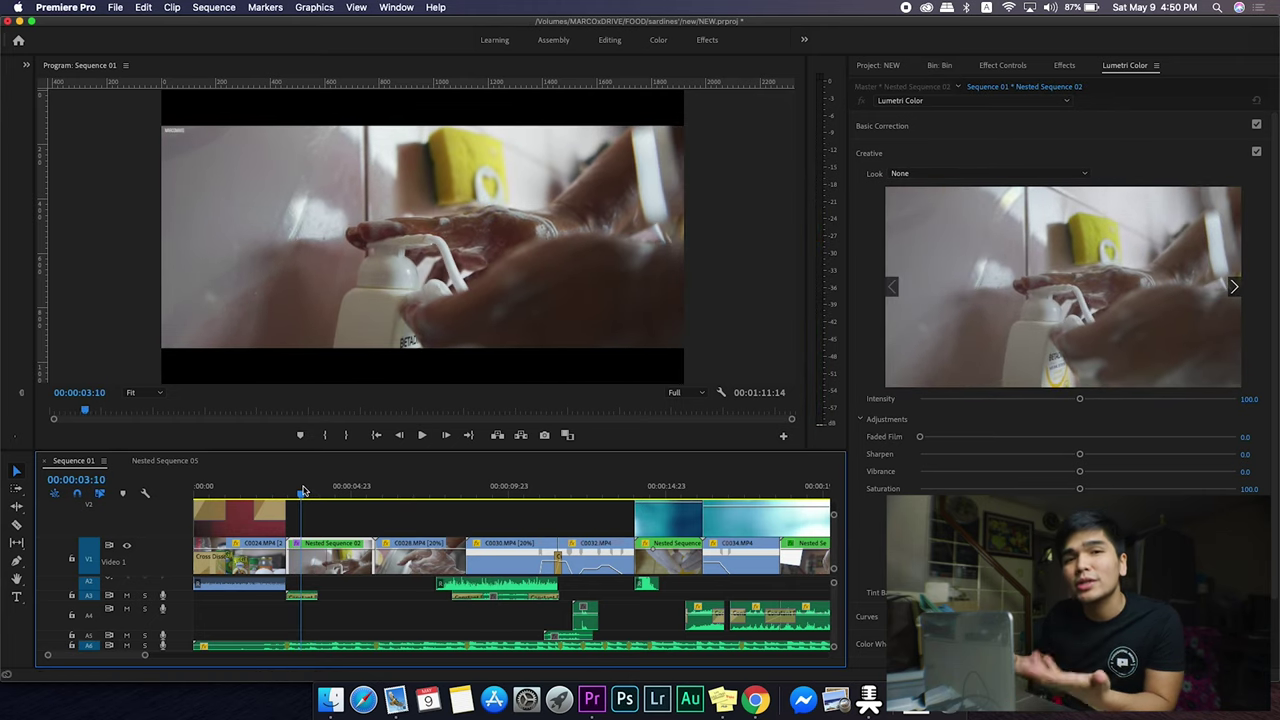
pyautogui.press('space')
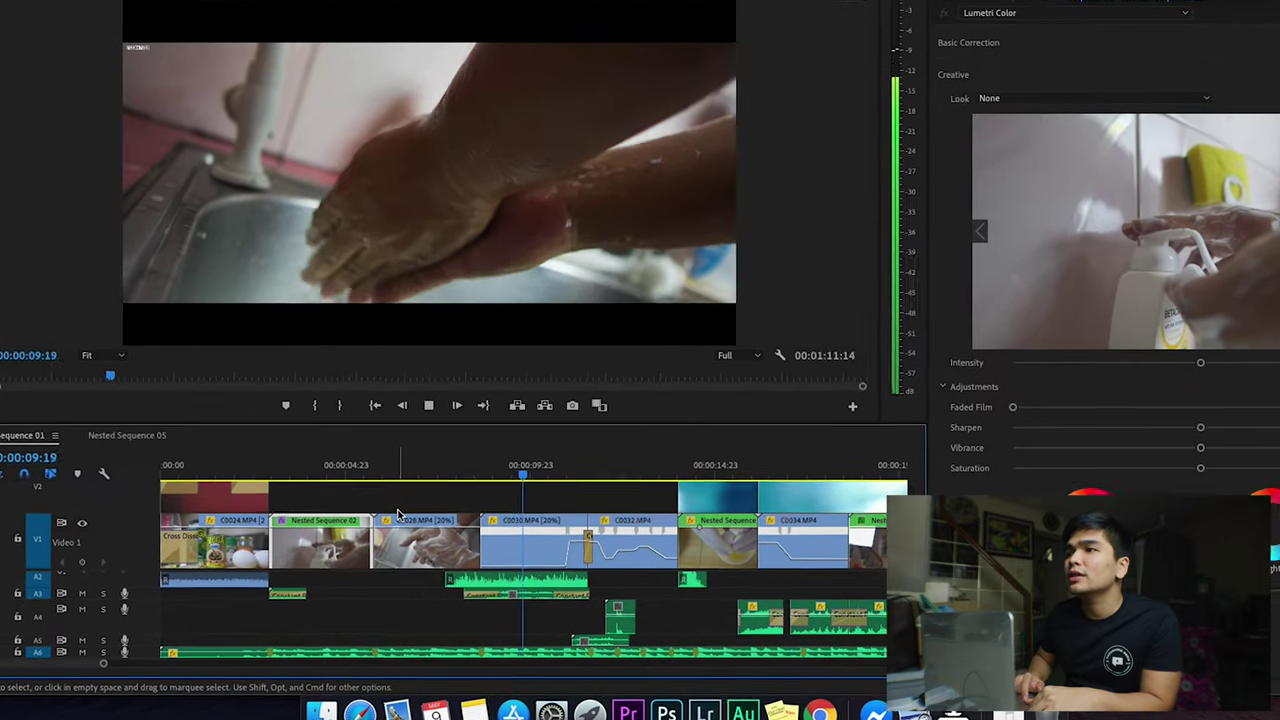
pyautogui.press('space')
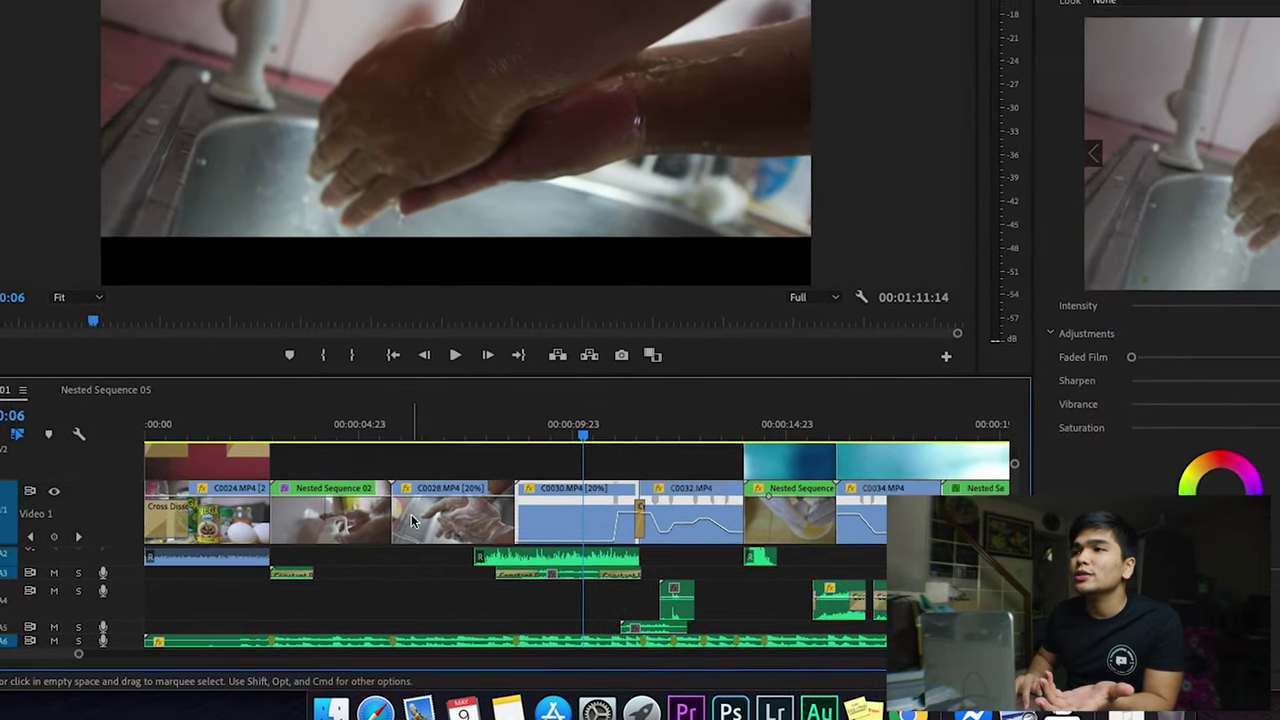
# Step: Review the layout of the sound clips across the sequence's audio tracks
pyautogui.press('-')
pyautogui.press('-')
pyautogui.press('-')
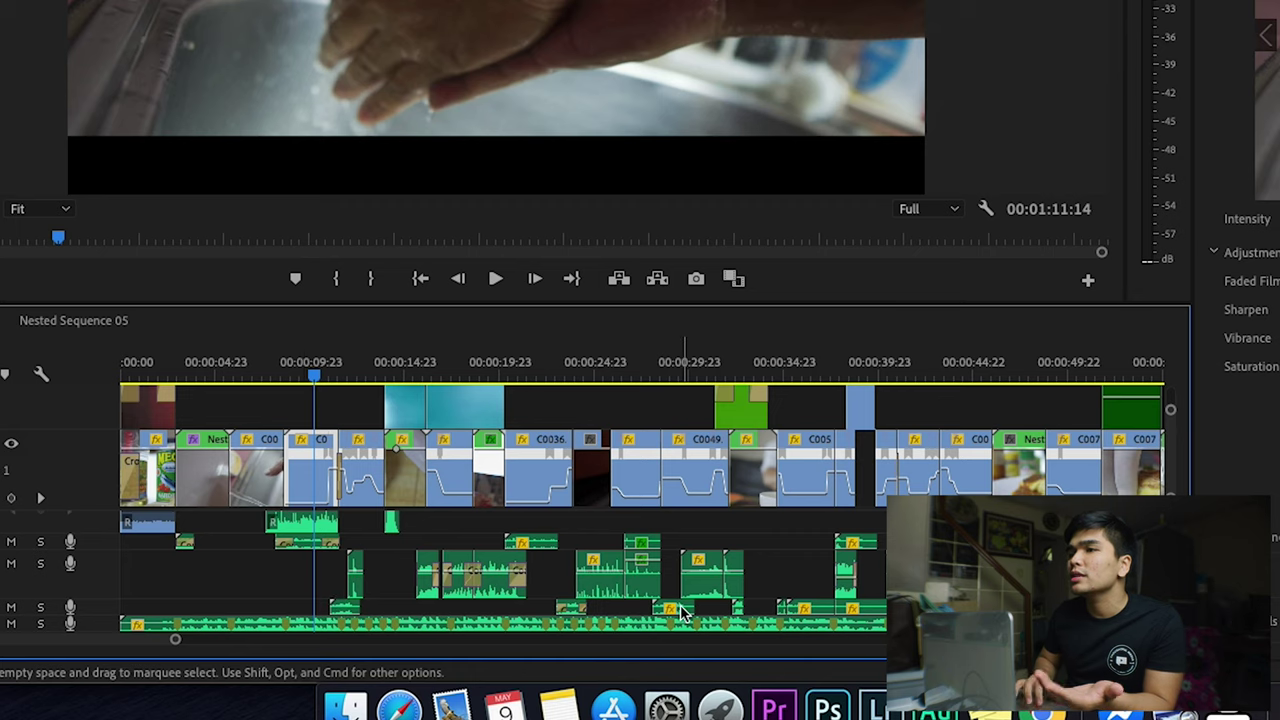
pyautogui.scroll(-2, 680, 608)
pyautogui.scroll(2, 686, 609)
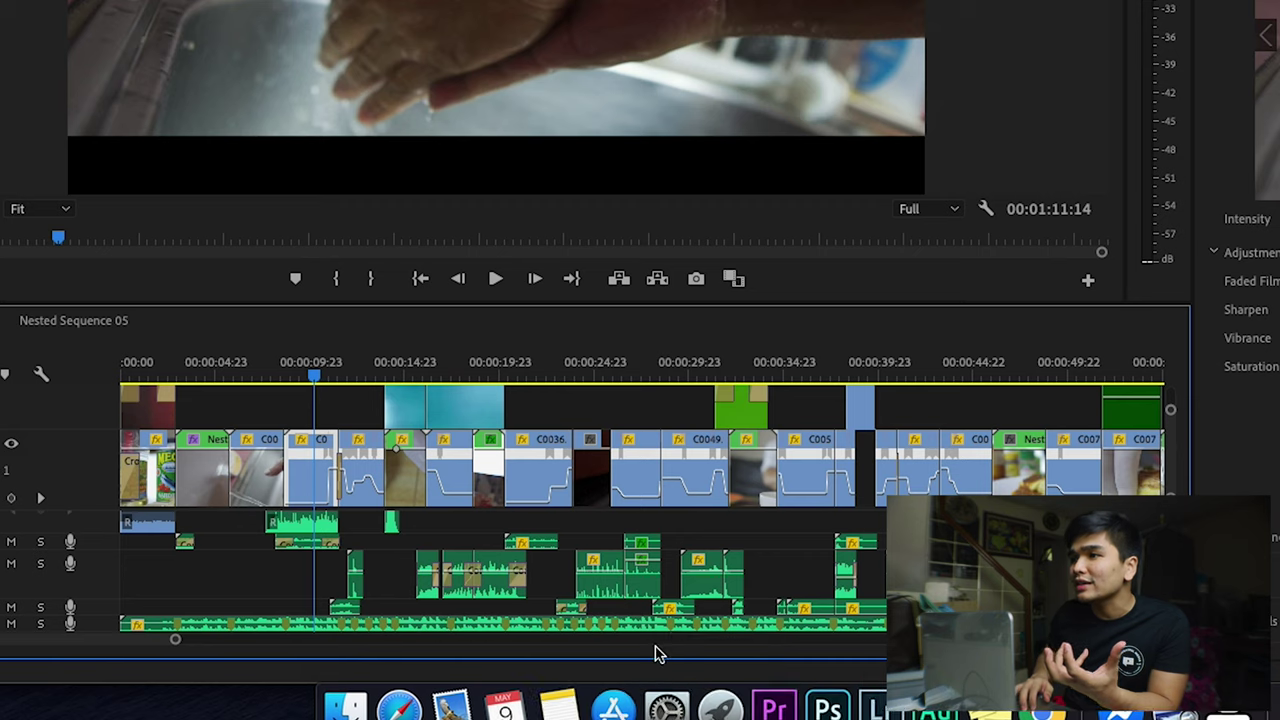
pyautogui.scroll(-2, 657, 645)
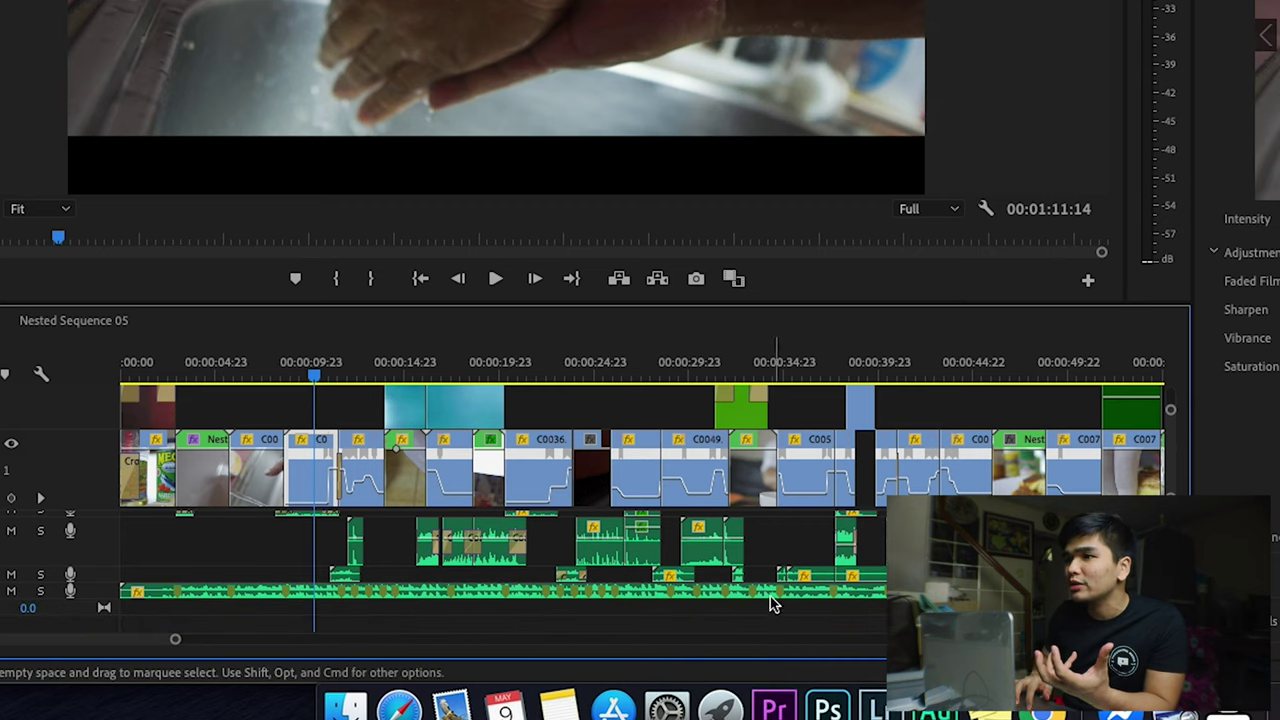
pyautogui.click(305, 607)
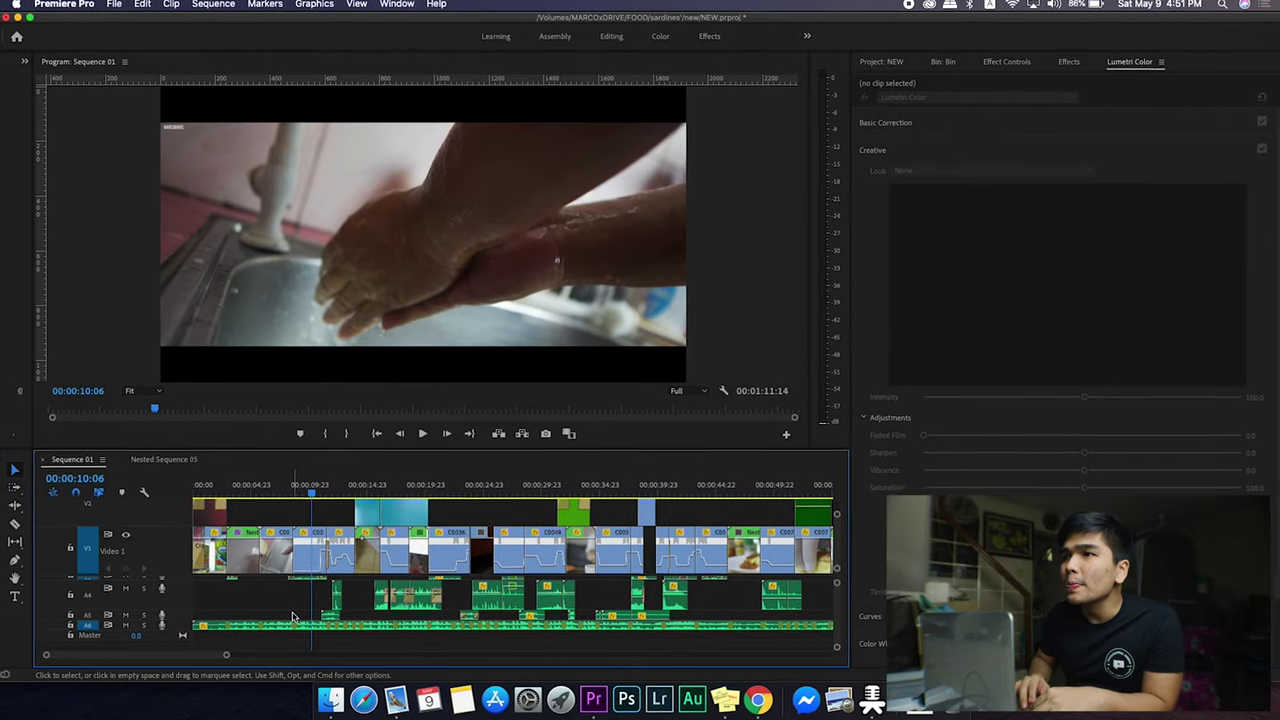
# Step: Inspect clip C0030.MP4 and the audio clips beneath it up close
pyautogui.click(298, 527)
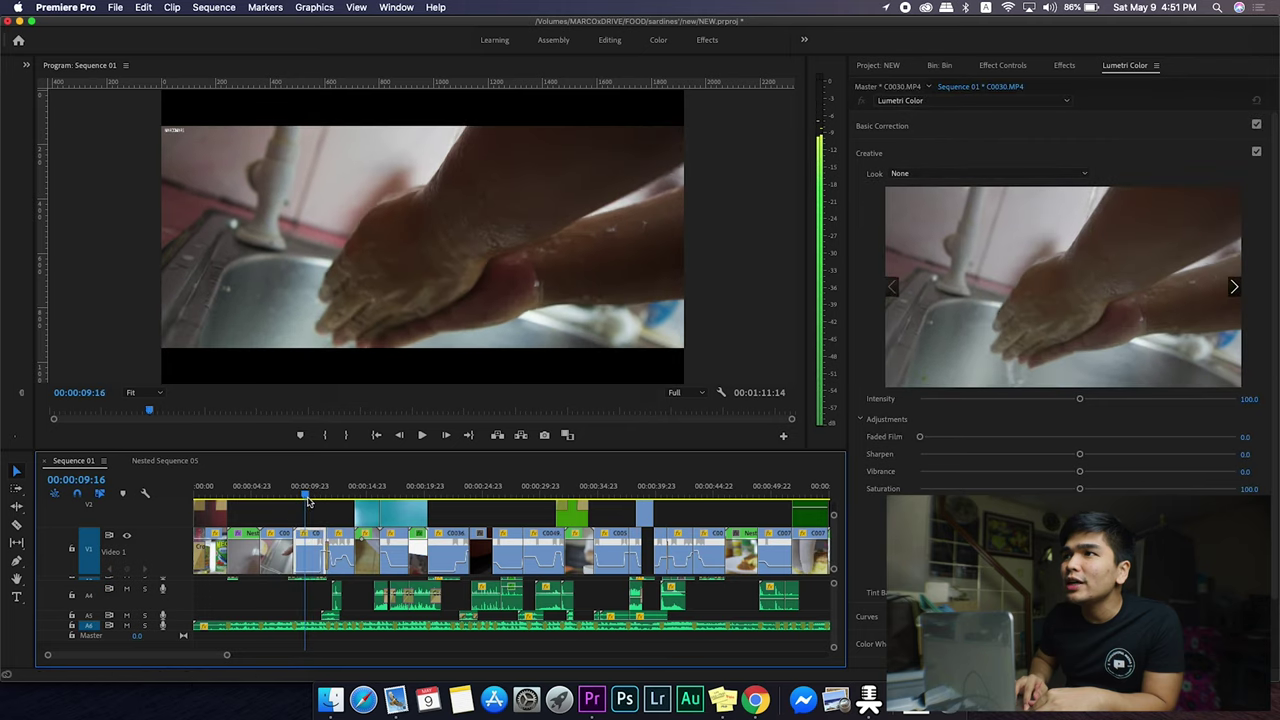
pyautogui.press('=')
pyautogui.press('=')
pyautogui.press('=')
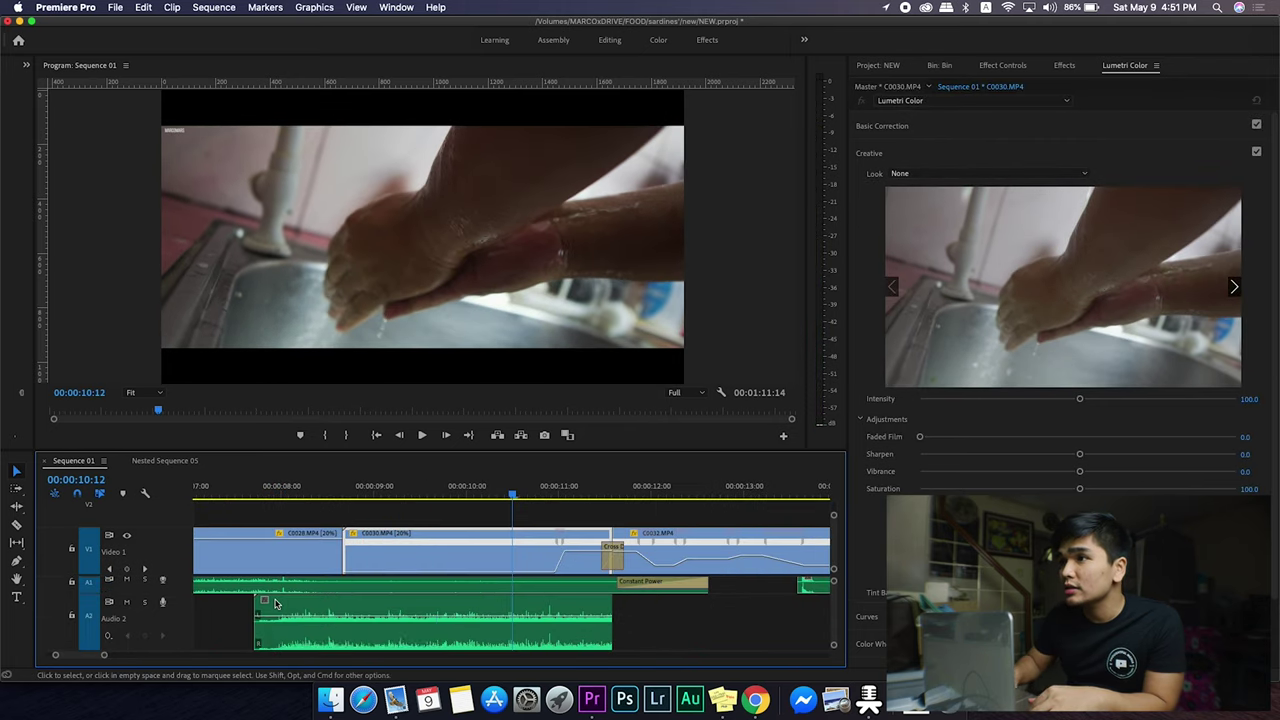
pyautogui.press('-')
pyautogui.press('-')
pyautogui.press('-')
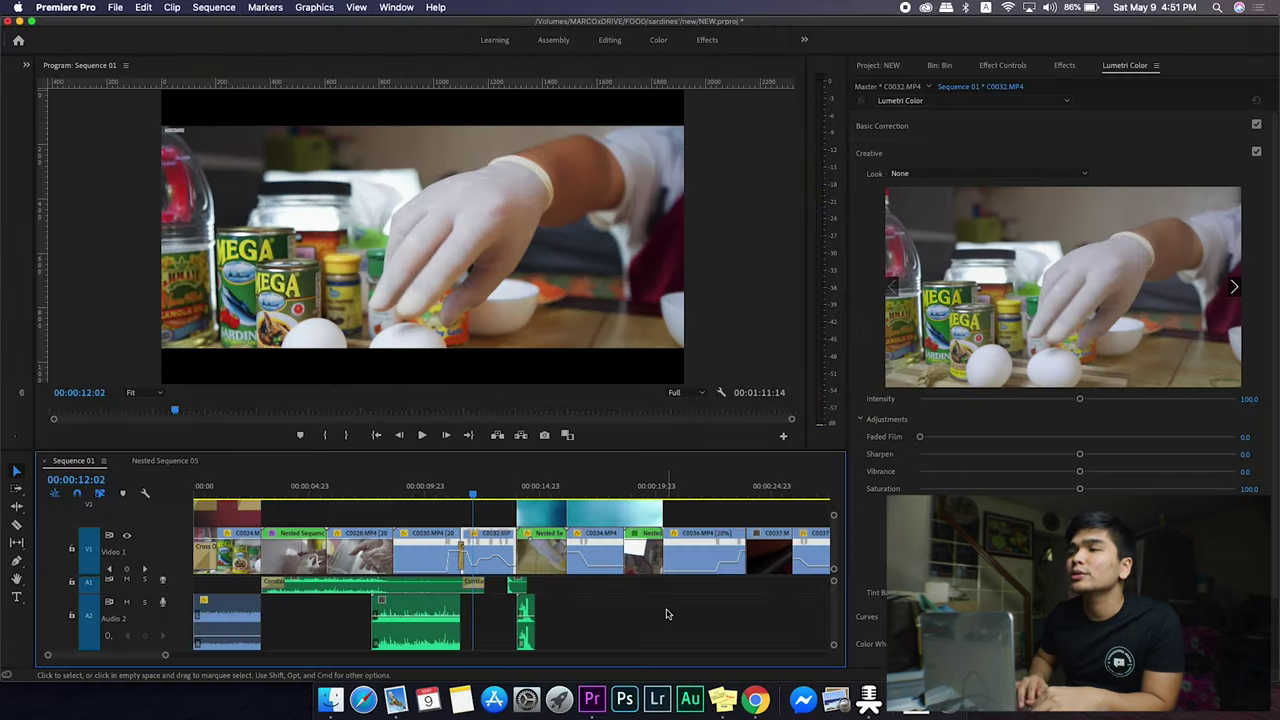
# Step: Play back the speed-ramped transition from C0030.MP4 to C0032.MP4
pyautogui.press('space')
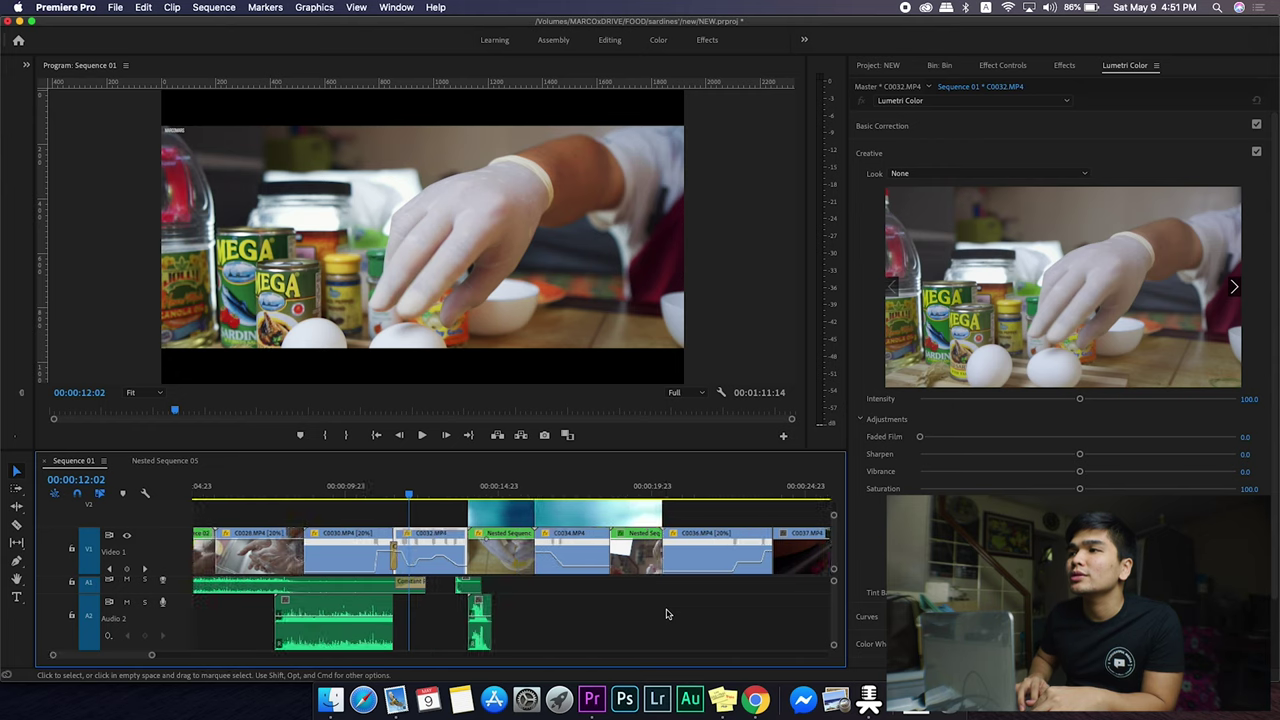
pyautogui.scroll(1, 667, 614)
pyautogui.hscroll(-1, 344, 517)
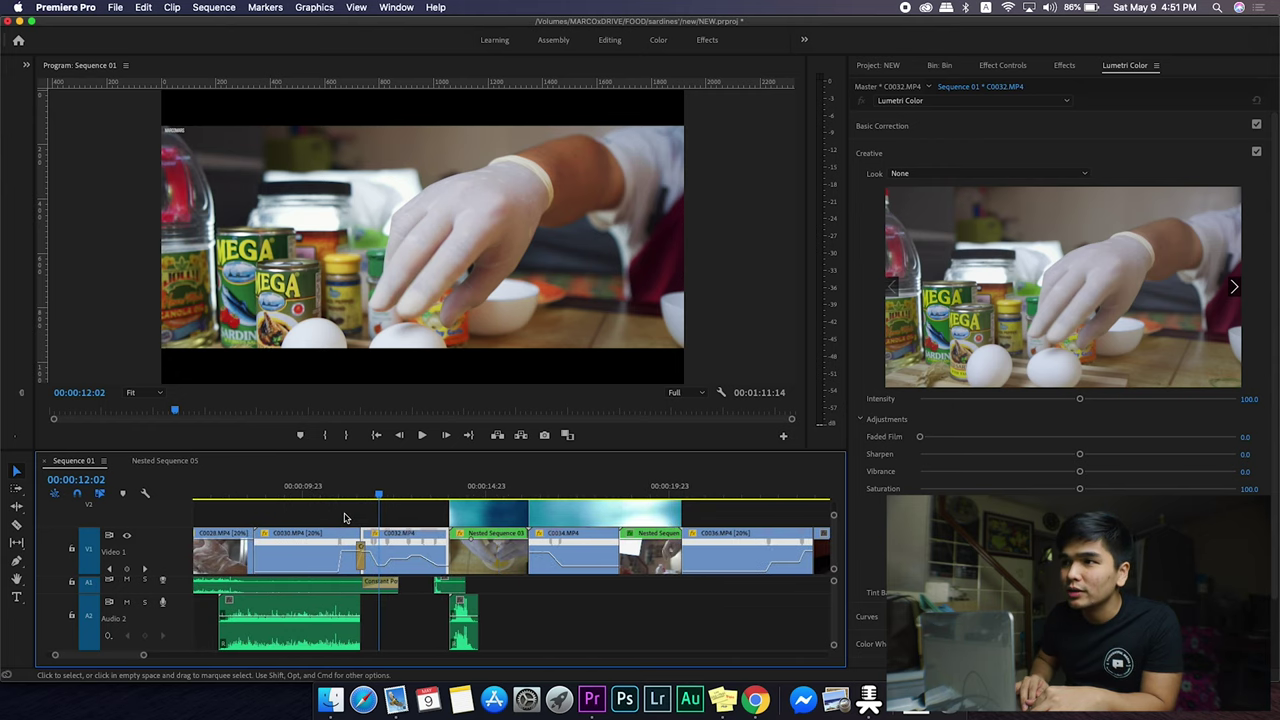
pyautogui.click(342, 492)
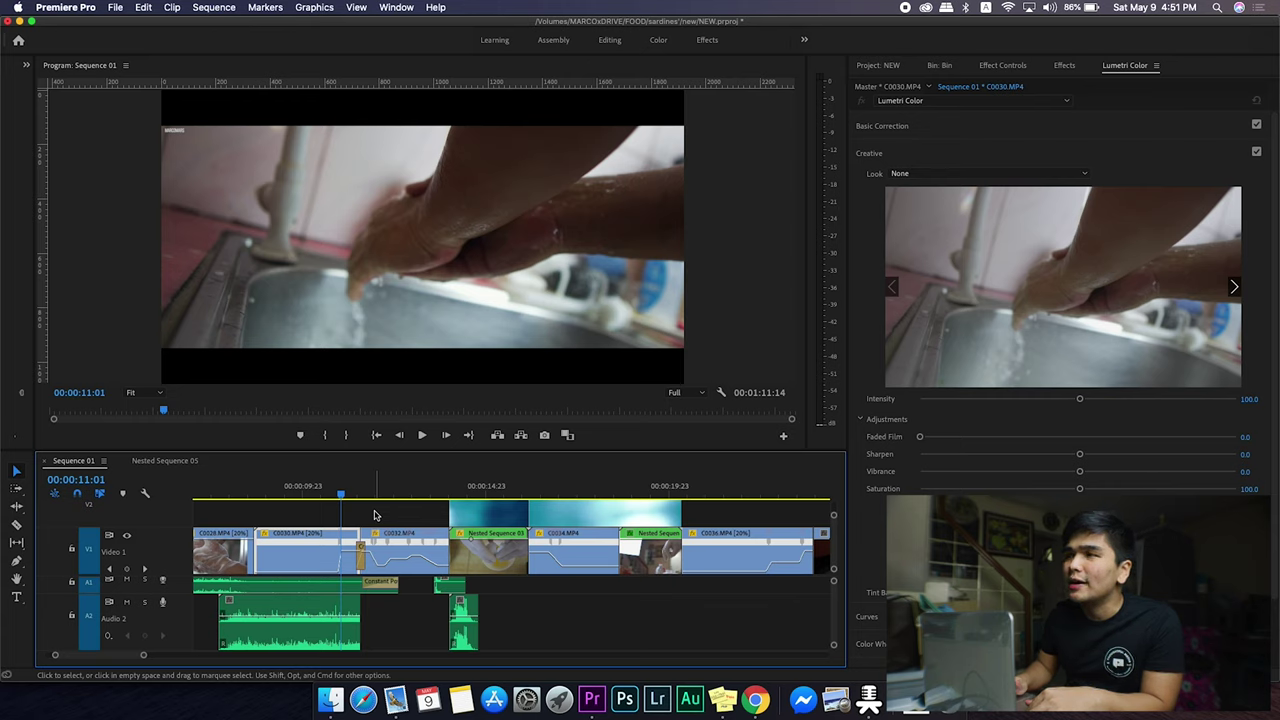
pyautogui.press('space')
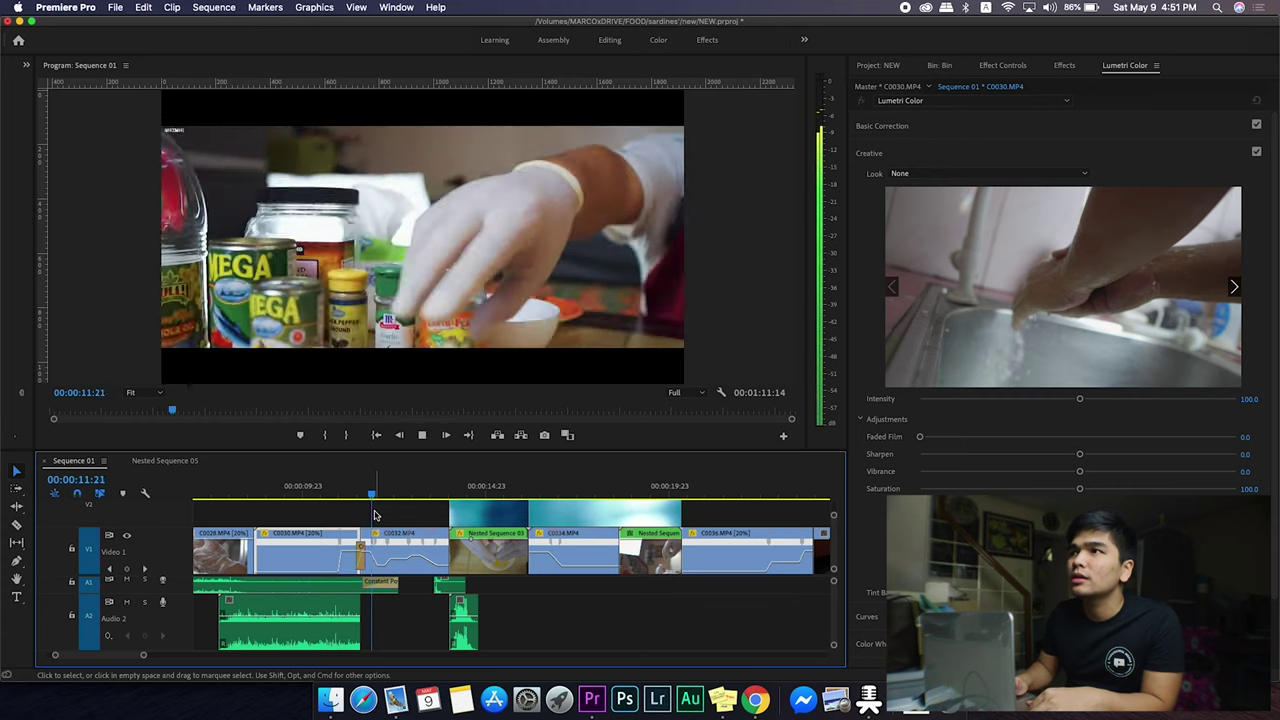
pyautogui.press('space')
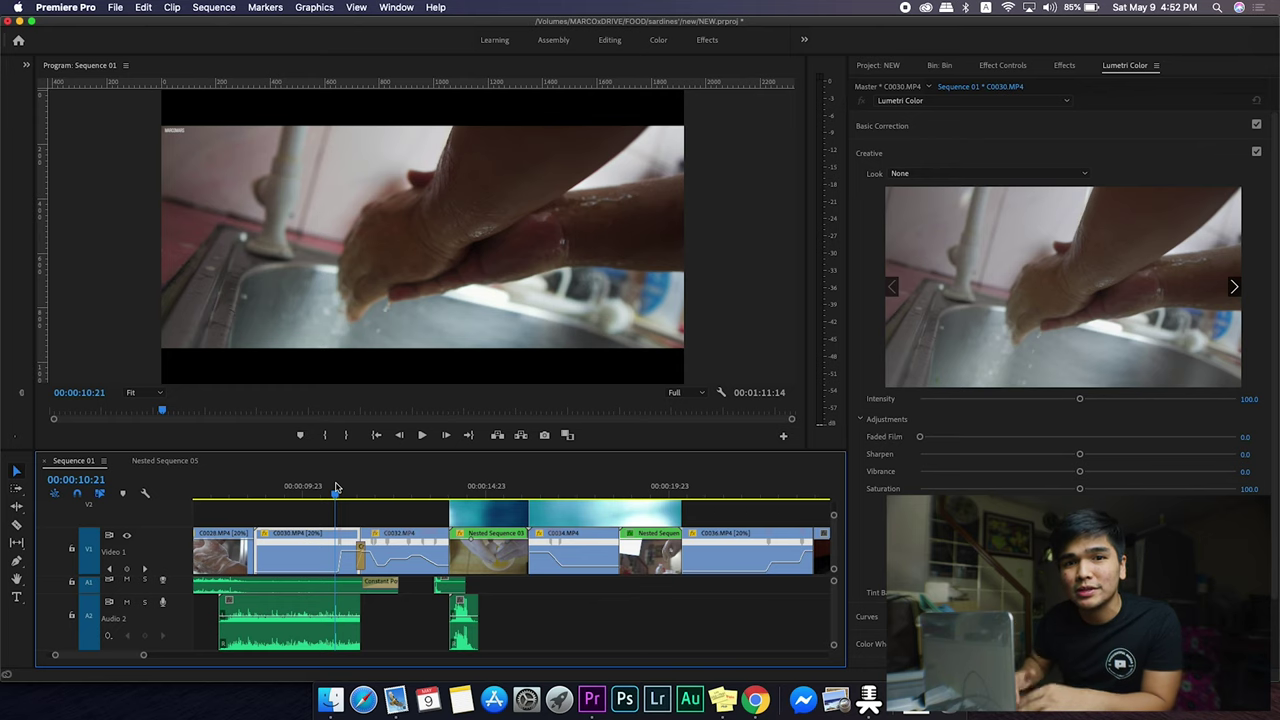
# Step: Play from the end of C0030.MP4 into Nested Sequence 03 and replay the cut where the lens flare overlay starts
pyautogui.press('space')
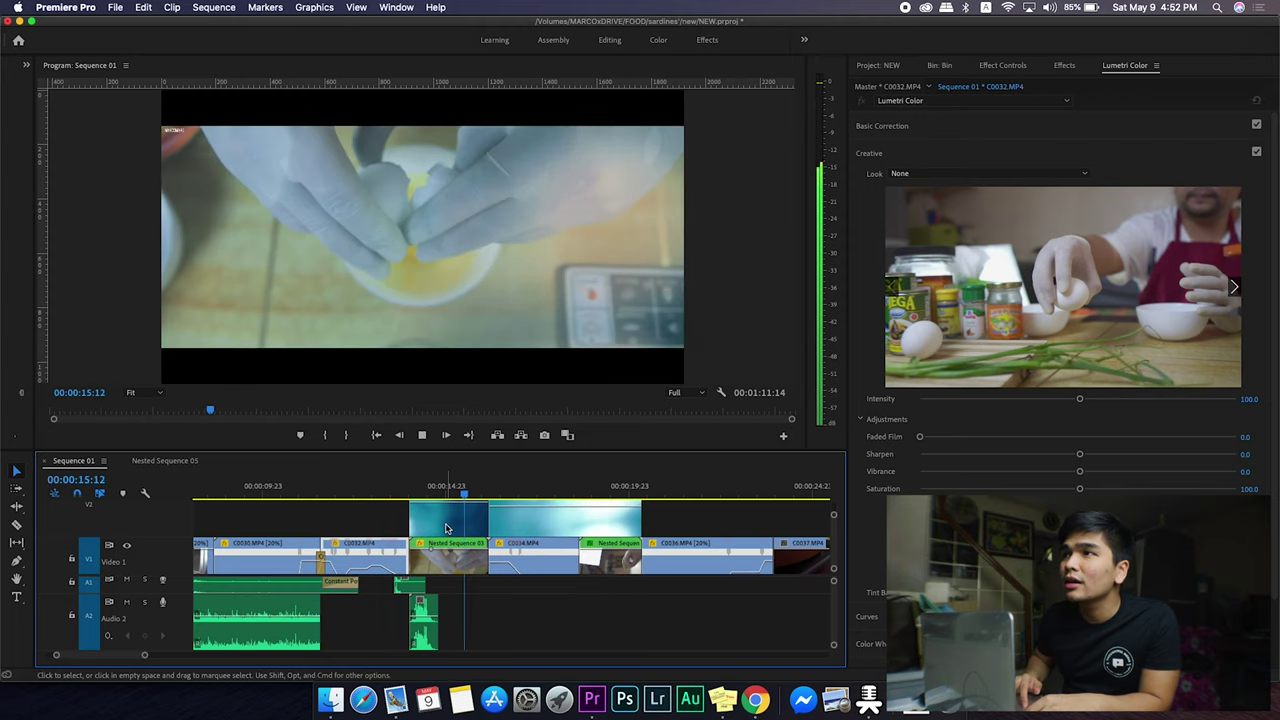
pyautogui.press('space')
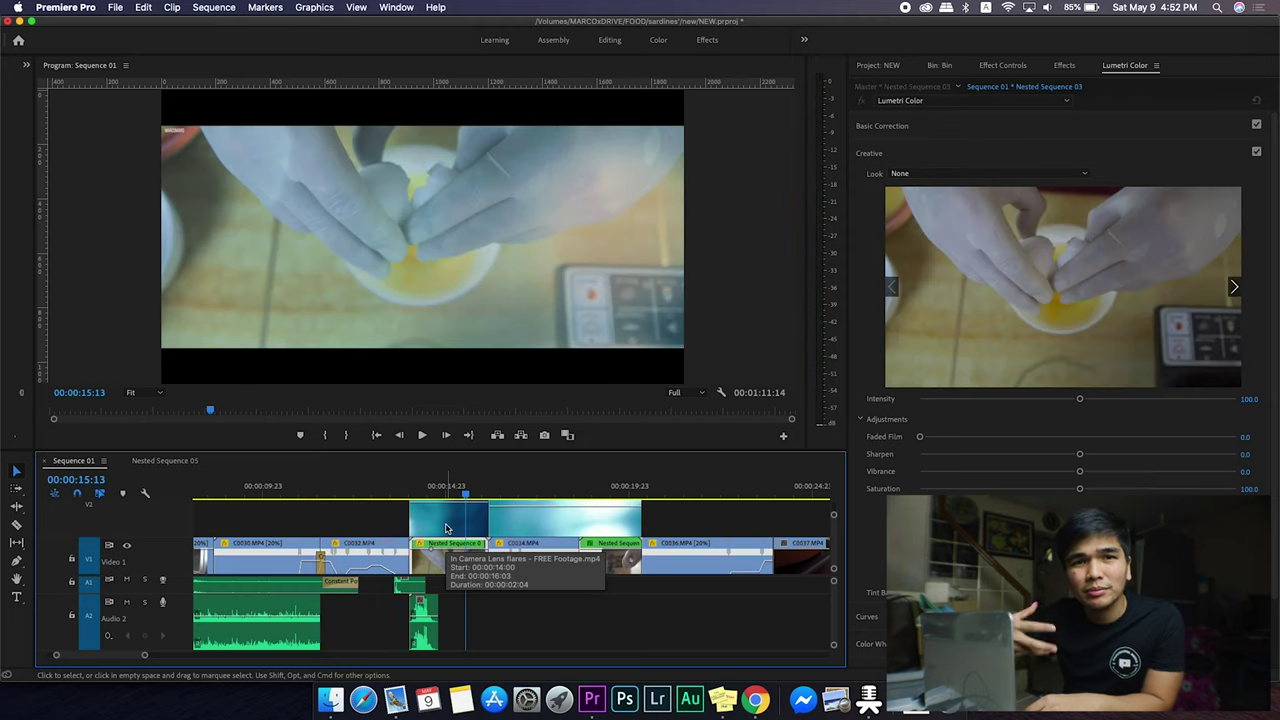
pyautogui.click(398, 490)
pyautogui.press('space')
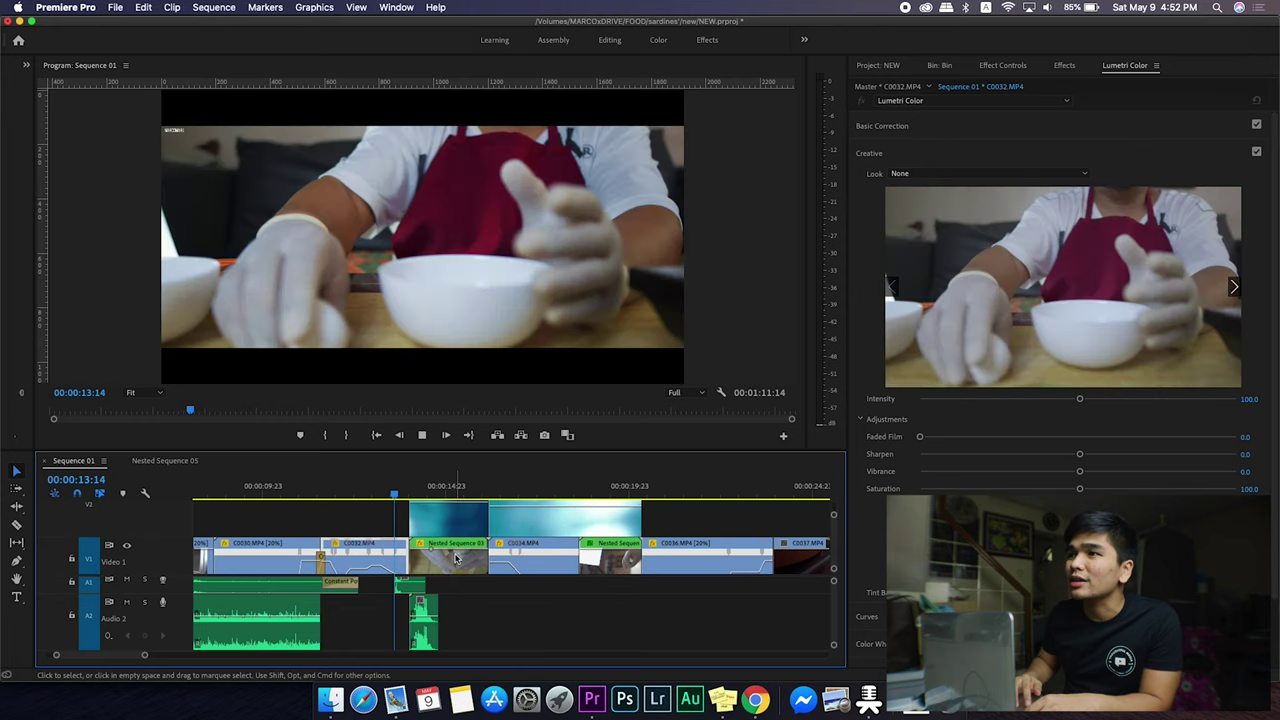
pyautogui.press('-')
pyautogui.press('=')
pyautogui.press('=')
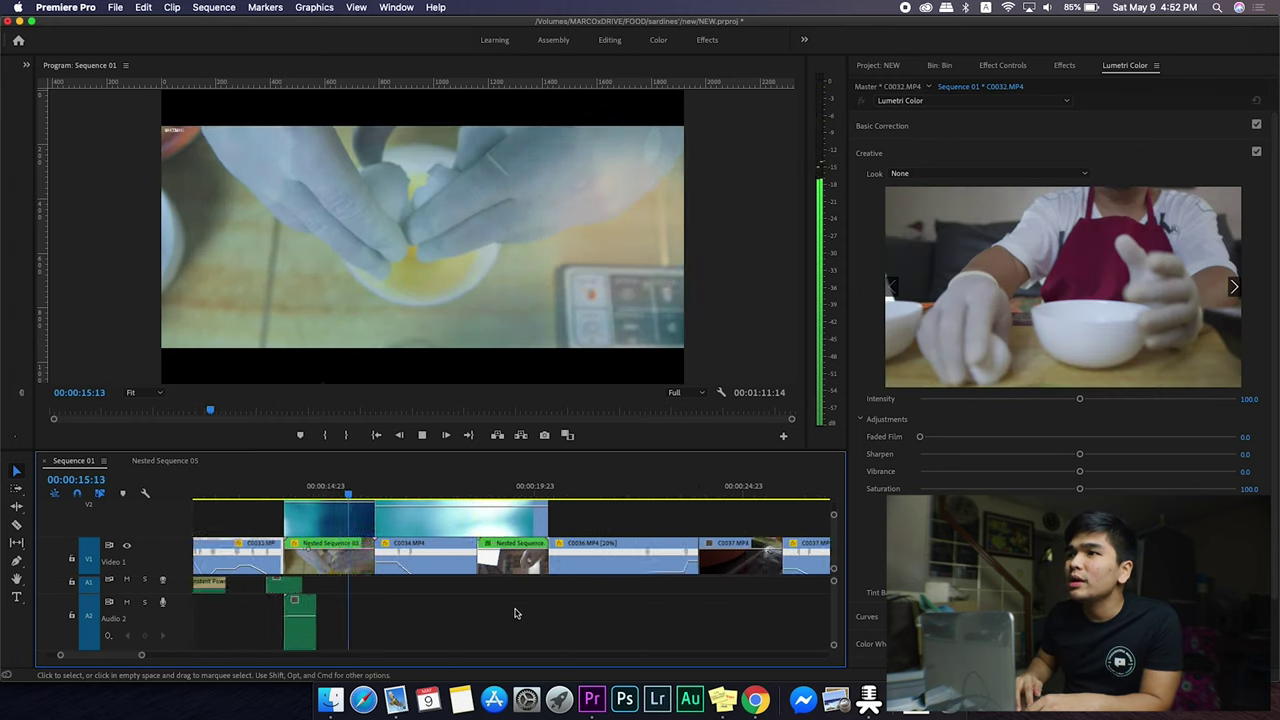
pyautogui.press('space')
# Step: Play C0034.MP4 into Nested Sequence 04 and replay the sprinkling shot in Nested Sequence 04
pyautogui.moveTo(378, 486); pyautogui.dragTo(406, 490)
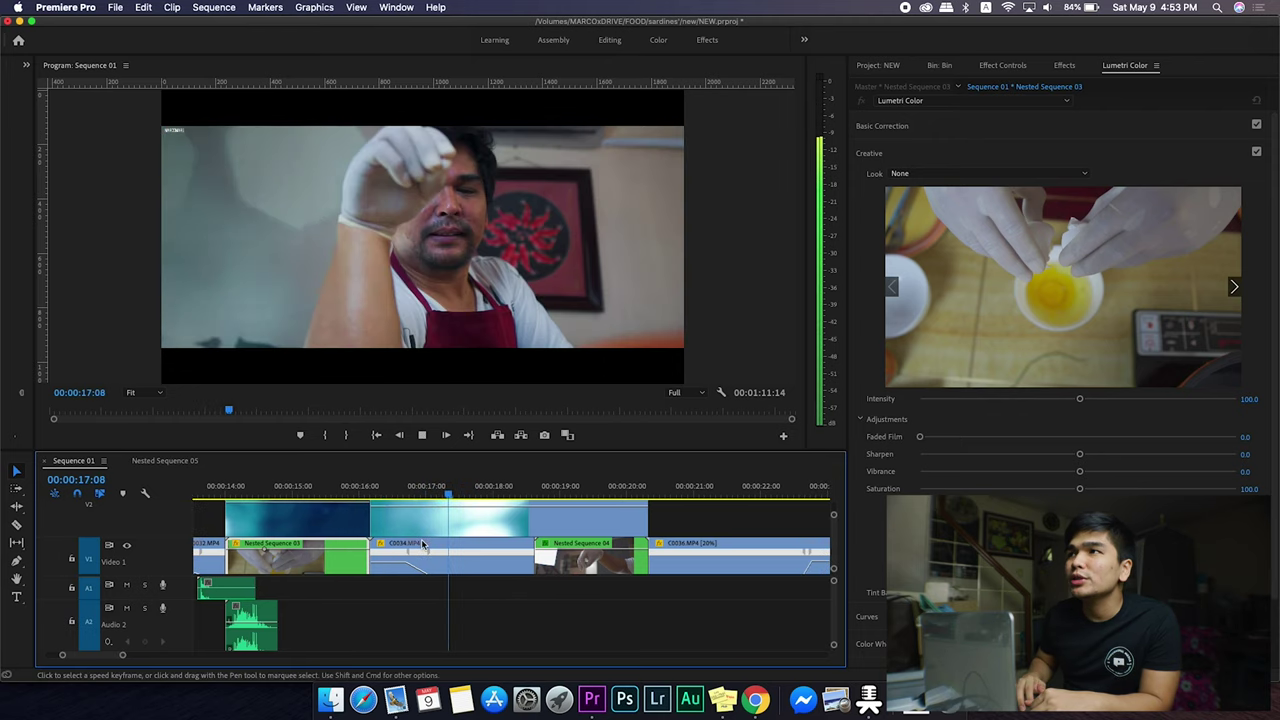
pyautogui.press('space')
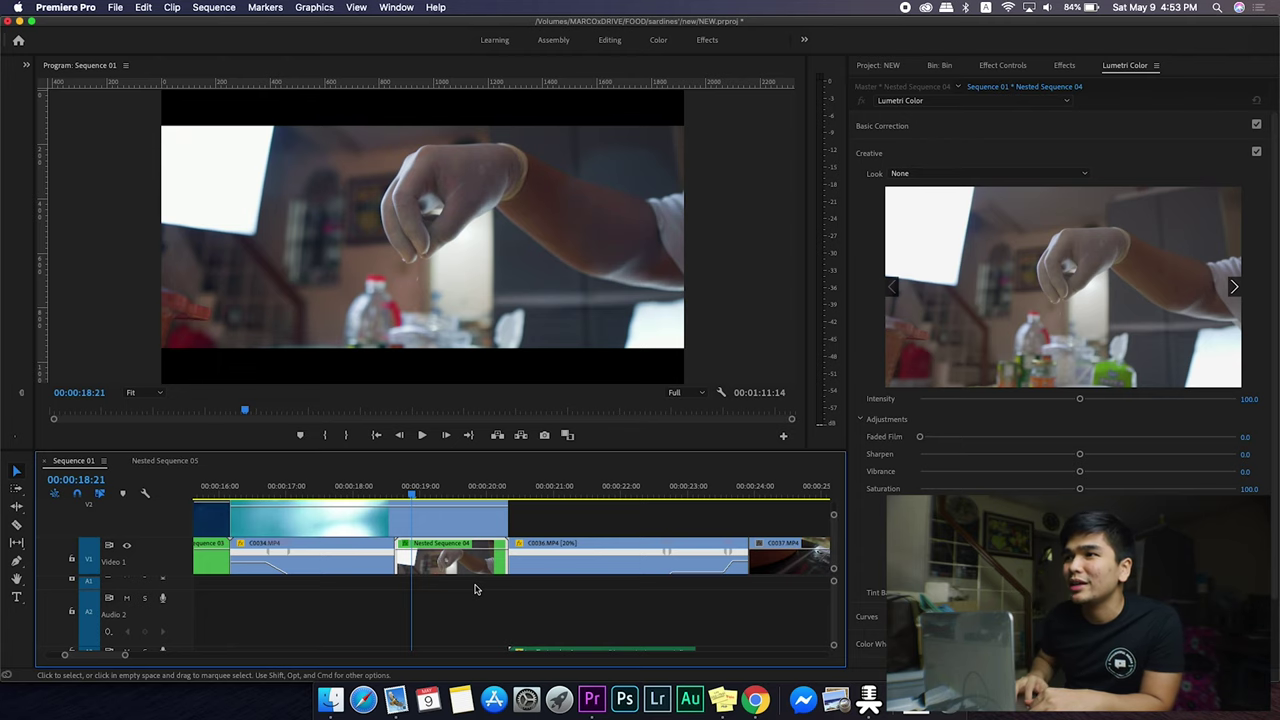
pyautogui.press('space')
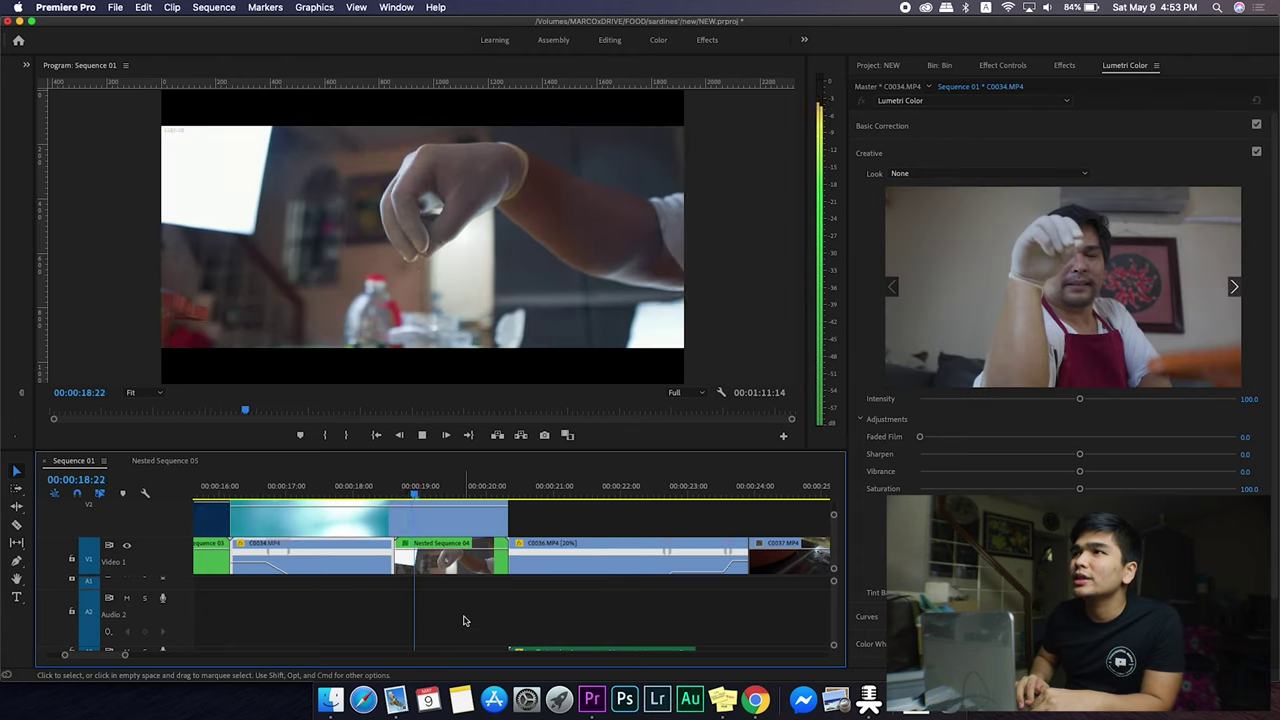
pyautogui.press('space')
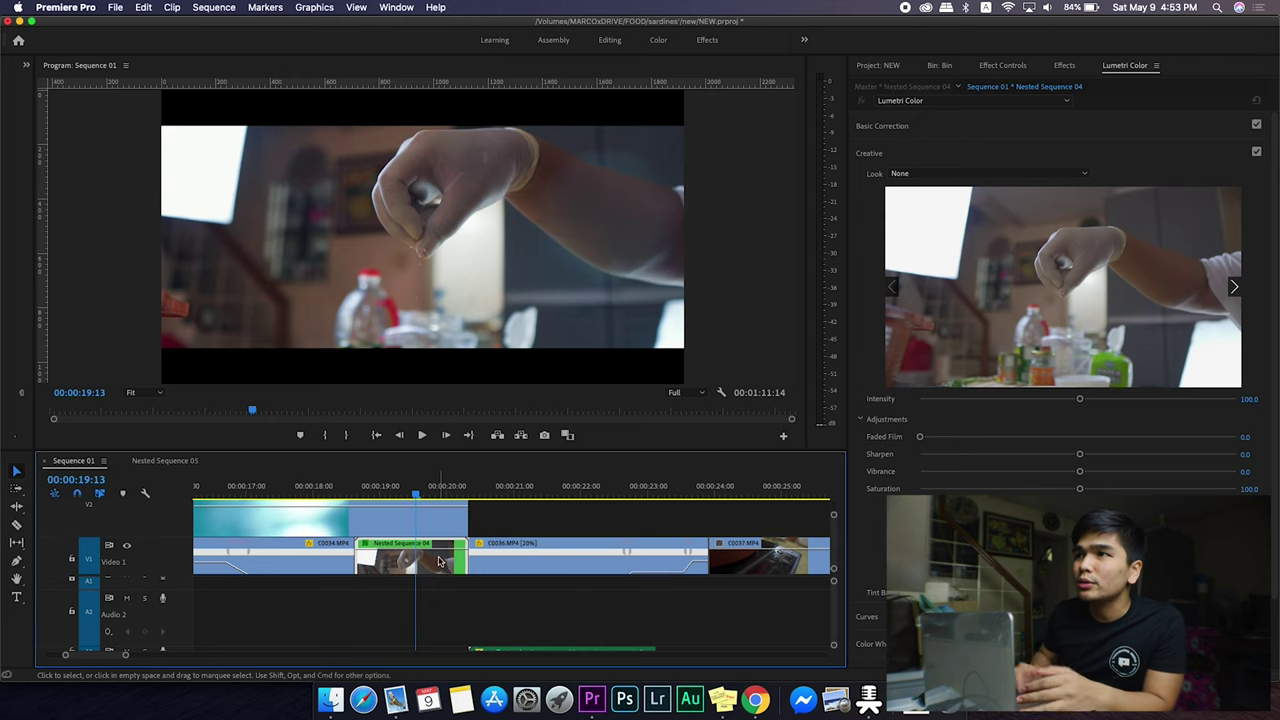
pyautogui.press('j')
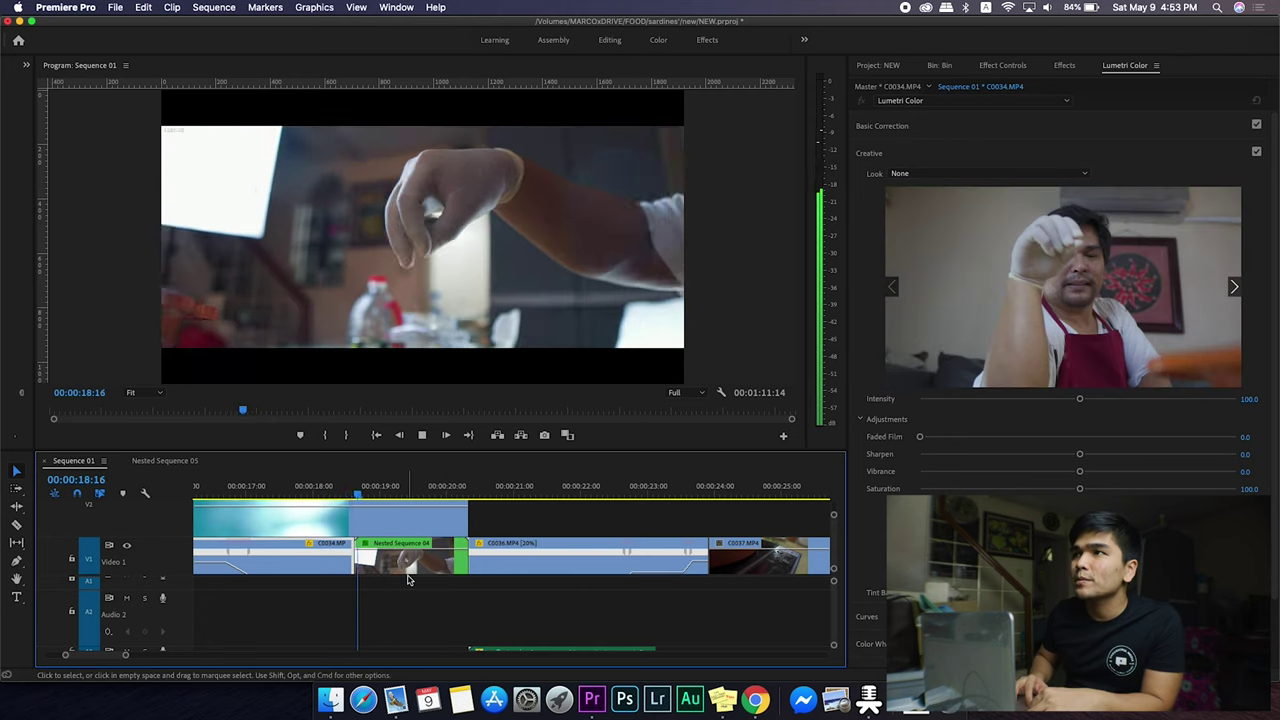
pyautogui.press('space')
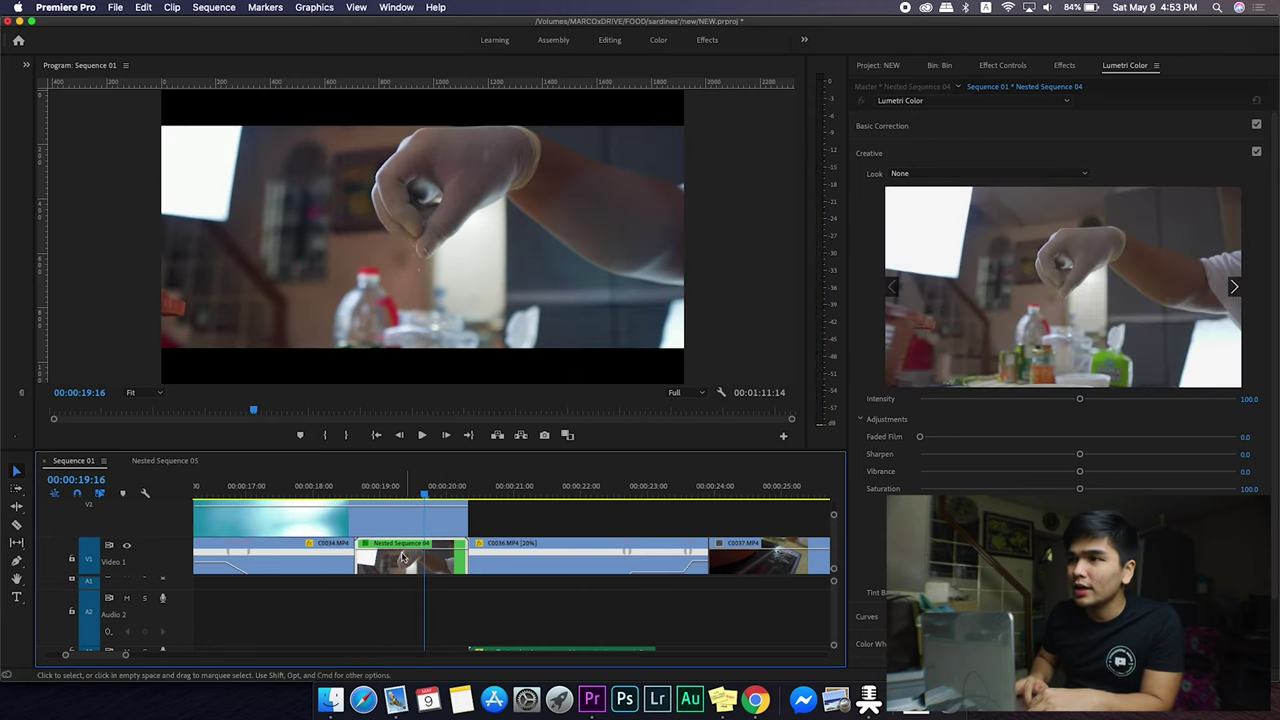
# Step: Play from Nested Sequence 04 through C0036.MP4, C0037.MP4 and C0049.MP4 into the start of Nested Sequence 08
pyautogui.click(447, 486)
pyautogui.scroll(-3, 479, 617)
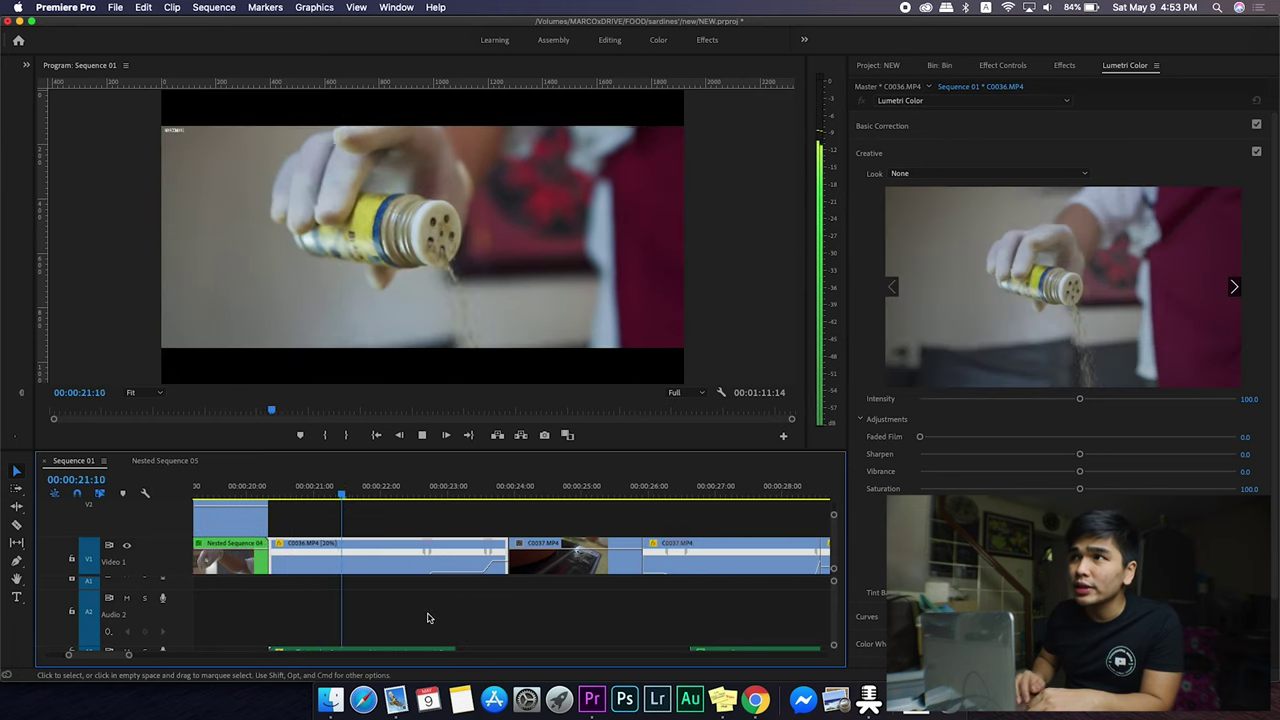
pyautogui.scroll(-2, 427, 618)
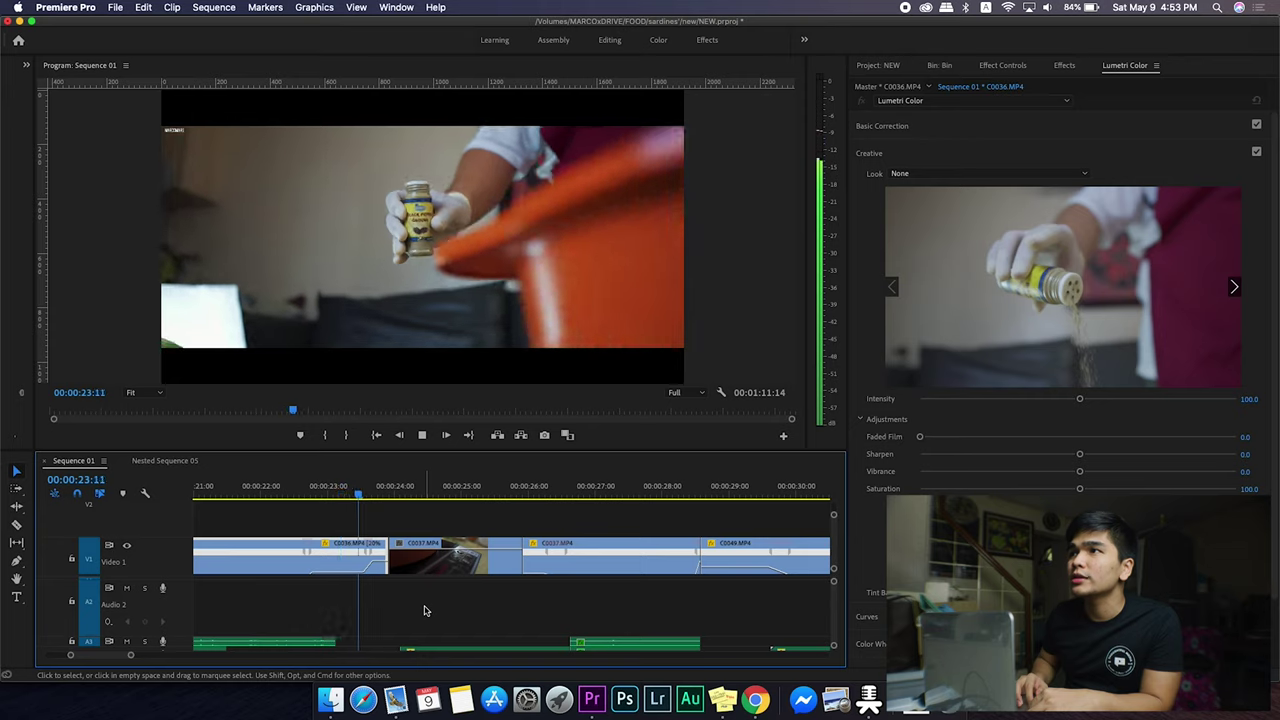
pyautogui.scroll(-2, 424, 610)
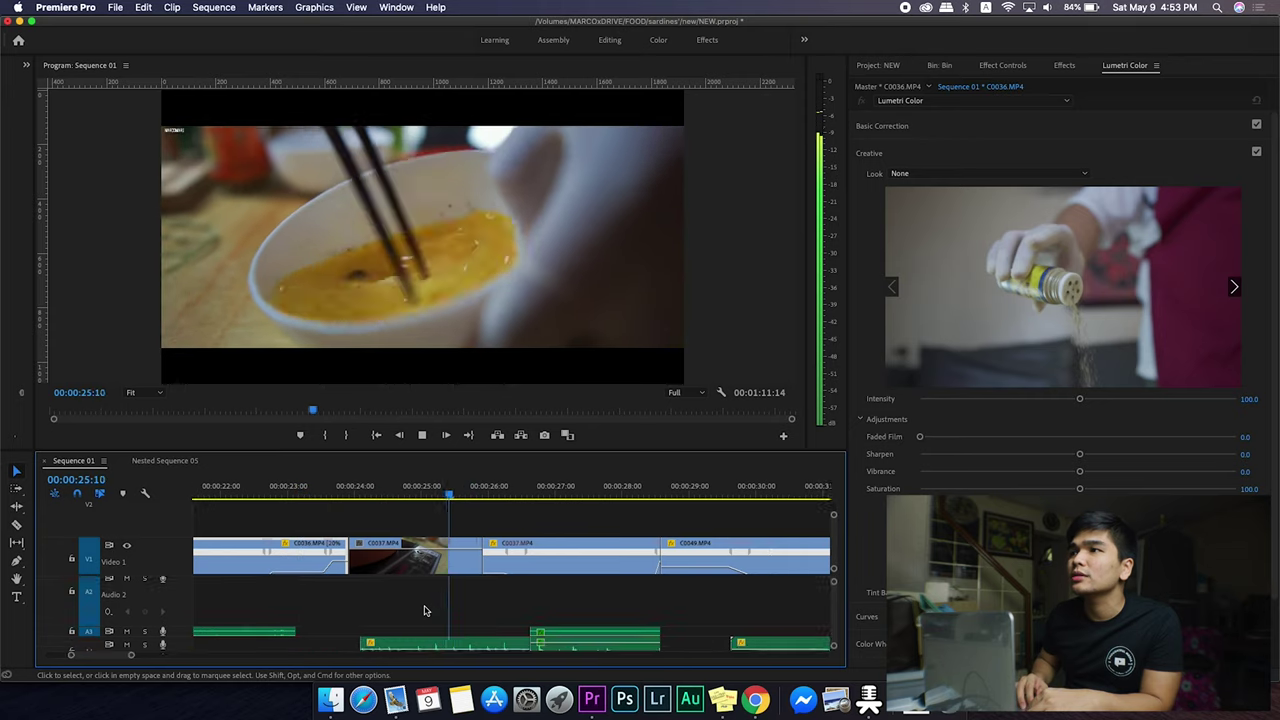
pyautogui.scroll(2, 424, 610)
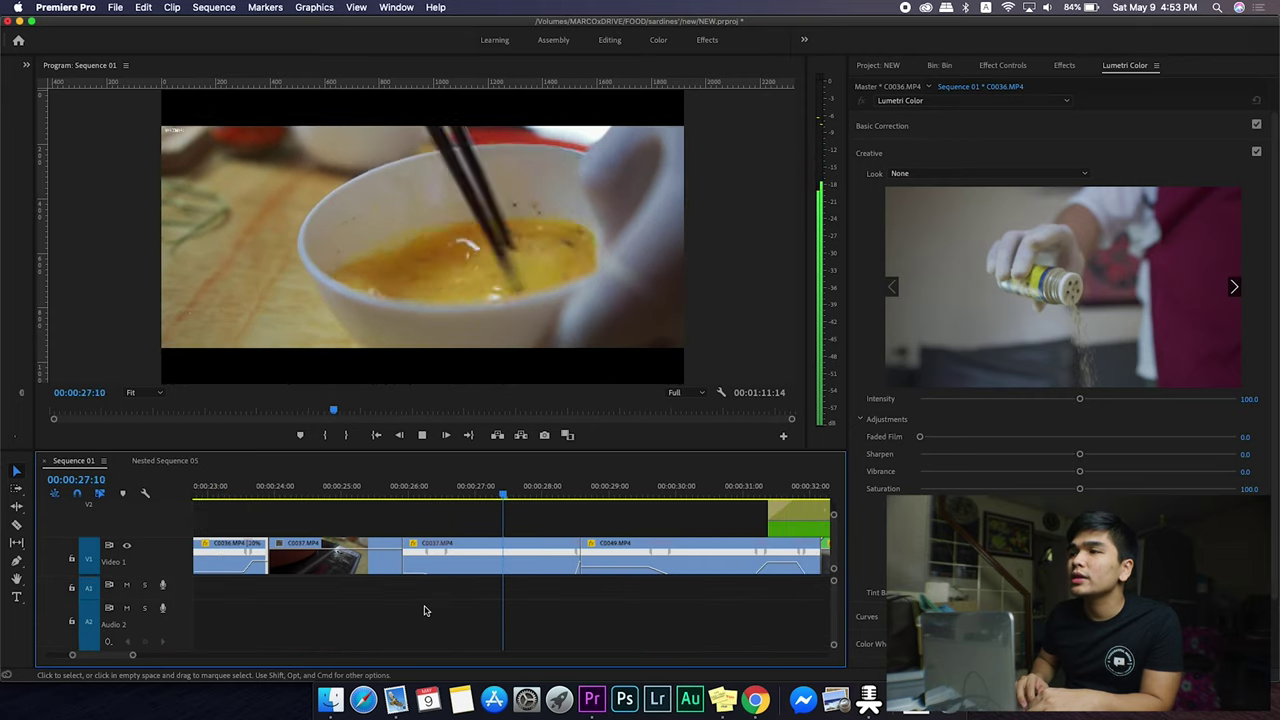
pyautogui.scroll(-2, 500, 580)
pyautogui.scroll(-3, 533, 565)
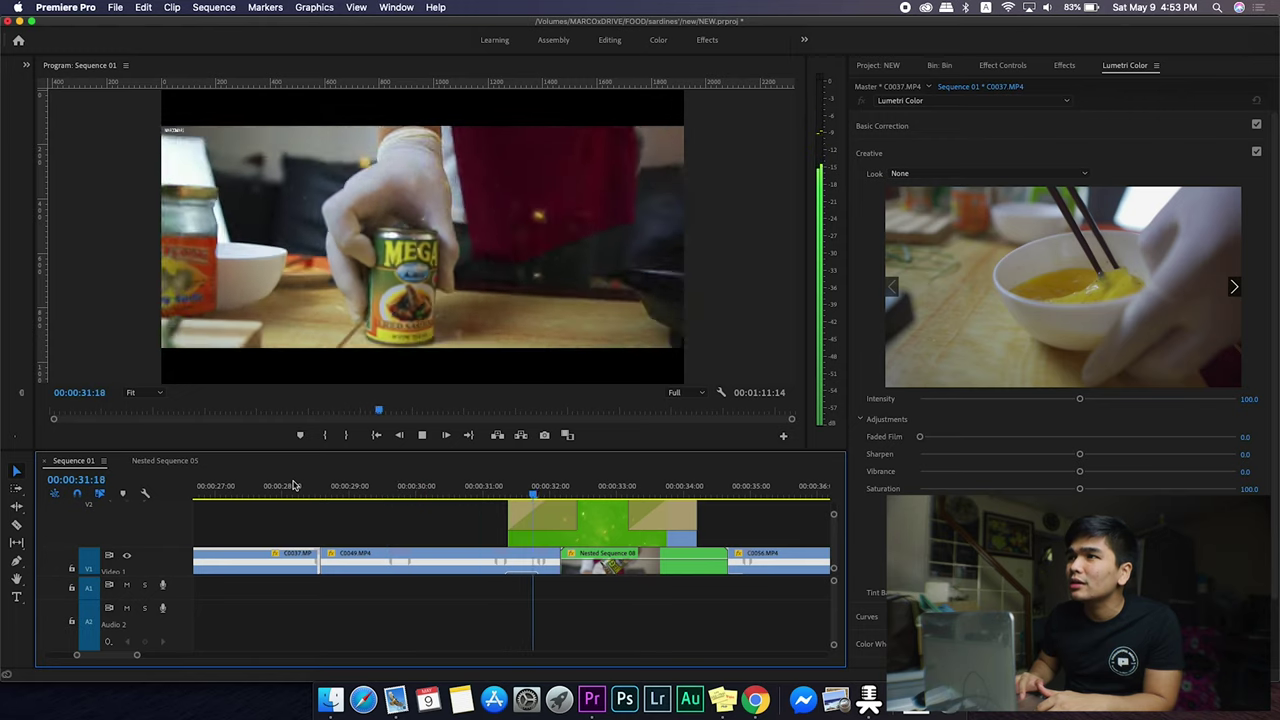
pyautogui.press('space')
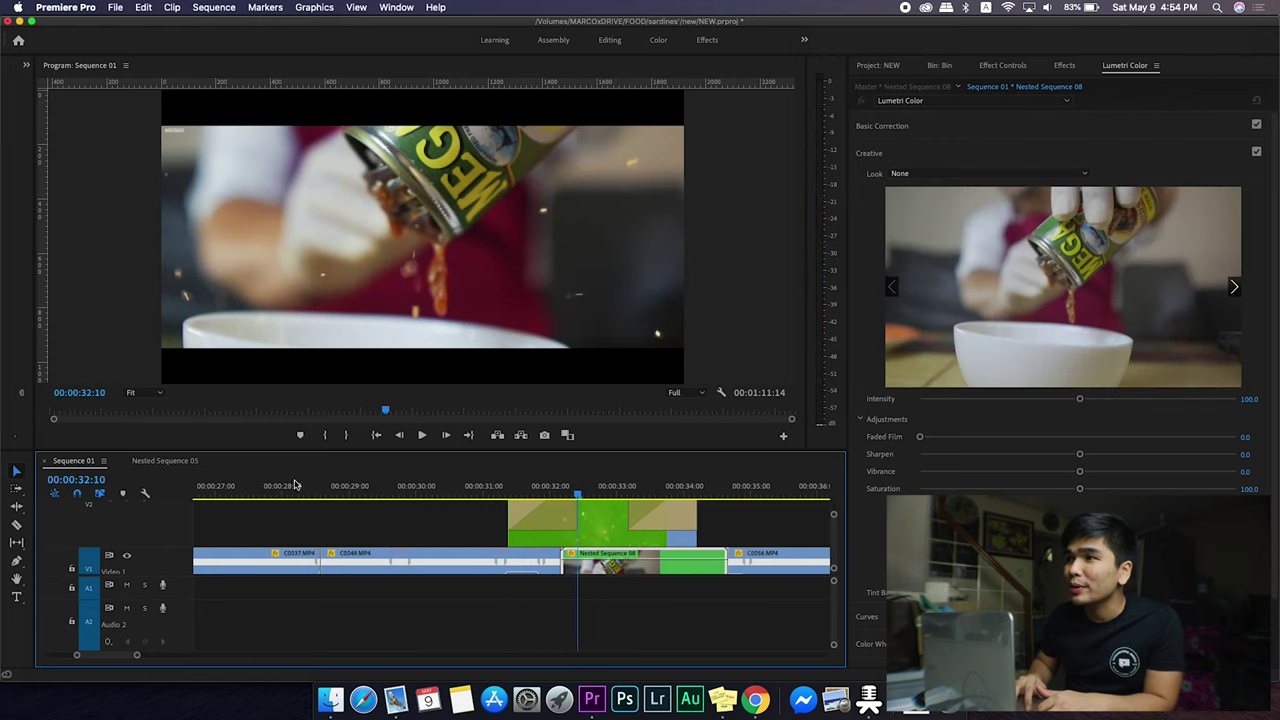
# Step: Replay the transition from C0049.MP4 into Nested Sequence 08 and review the pouring shot up to its last frames
pyautogui.click(458, 486)
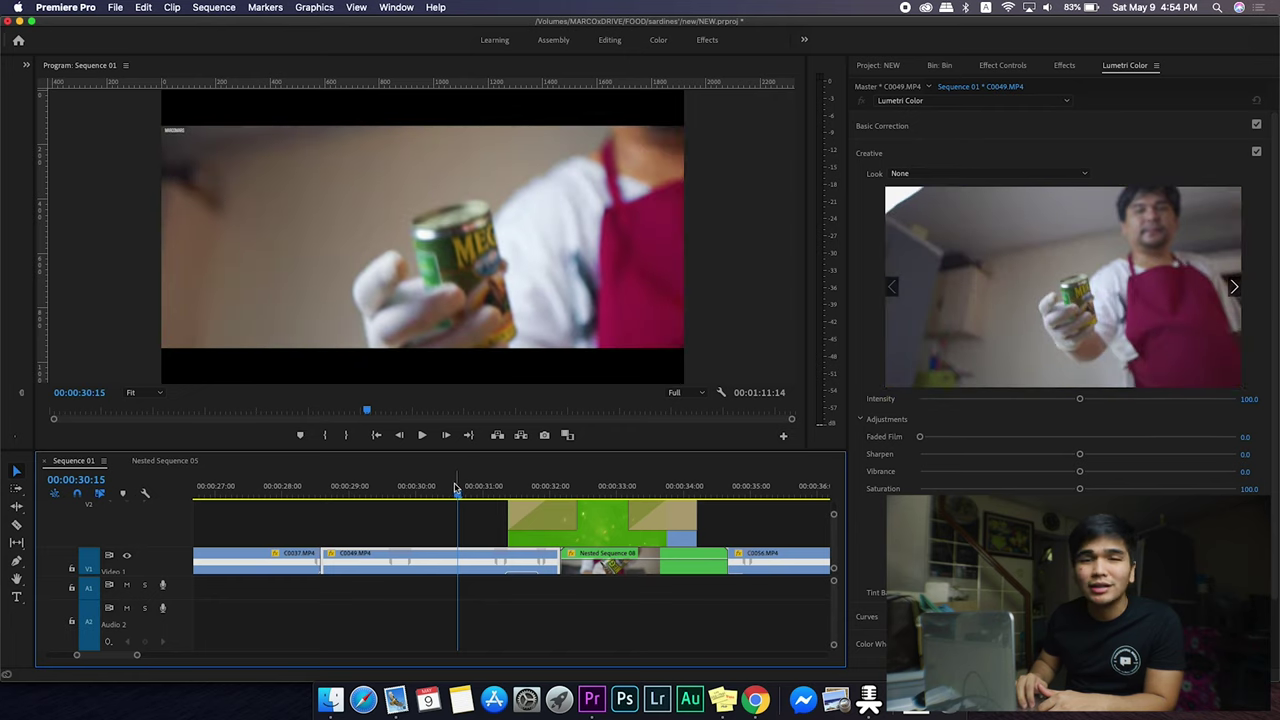
pyautogui.moveTo(455, 488)
pyautogui.mouseDown()
pyautogui.moveTo(391, 488)
pyautogui.moveTo(472, 492)
pyautogui.mouseUp()
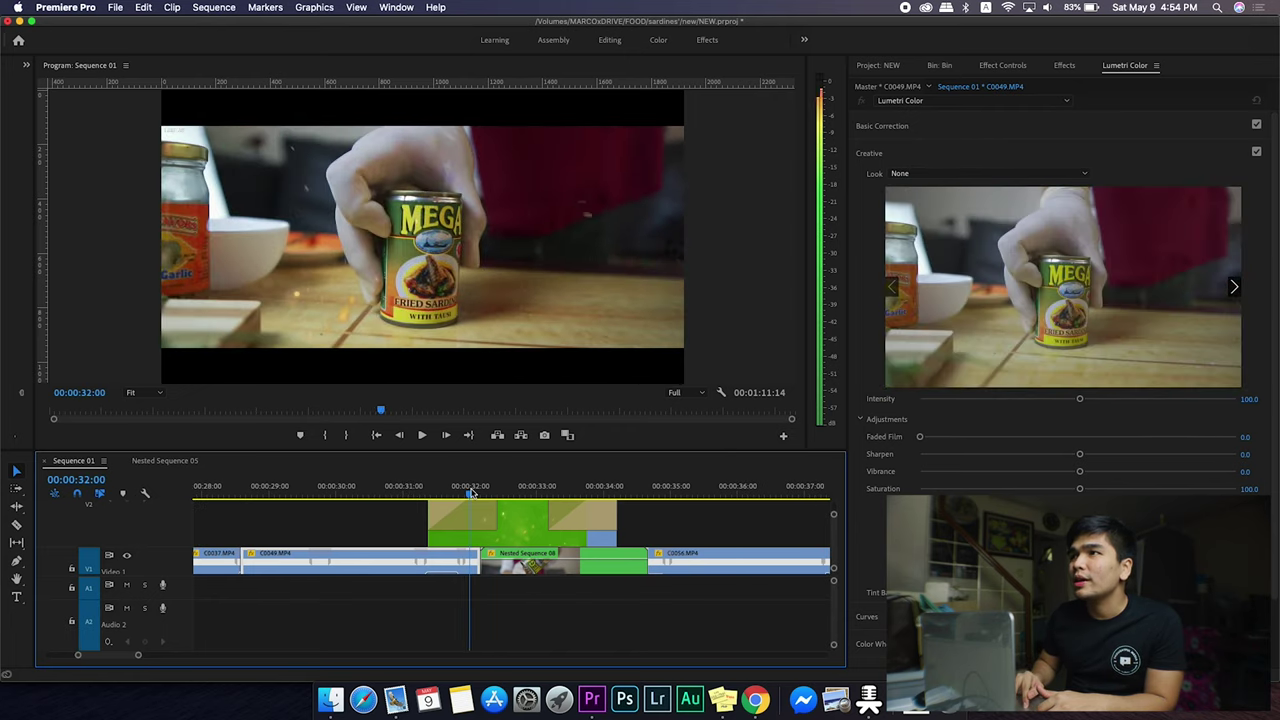
pyautogui.press('space')
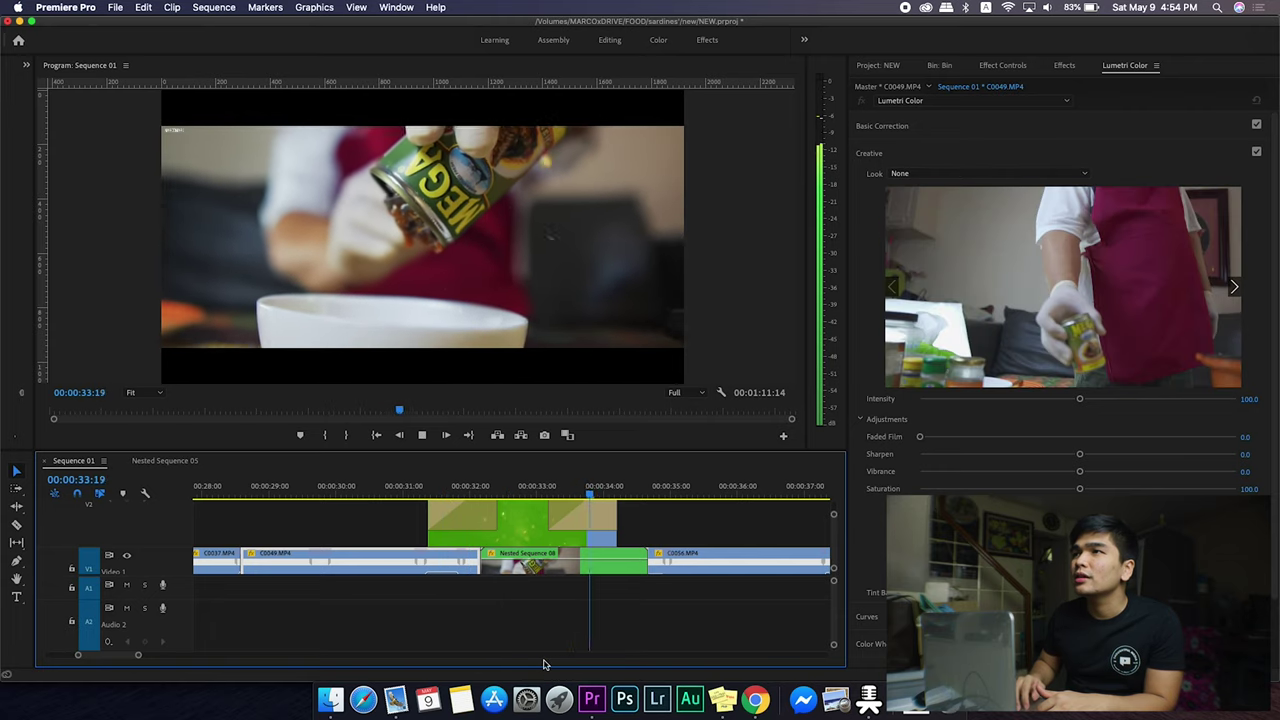
pyautogui.moveTo(450, 492); pyautogui.dragTo(478, 494)
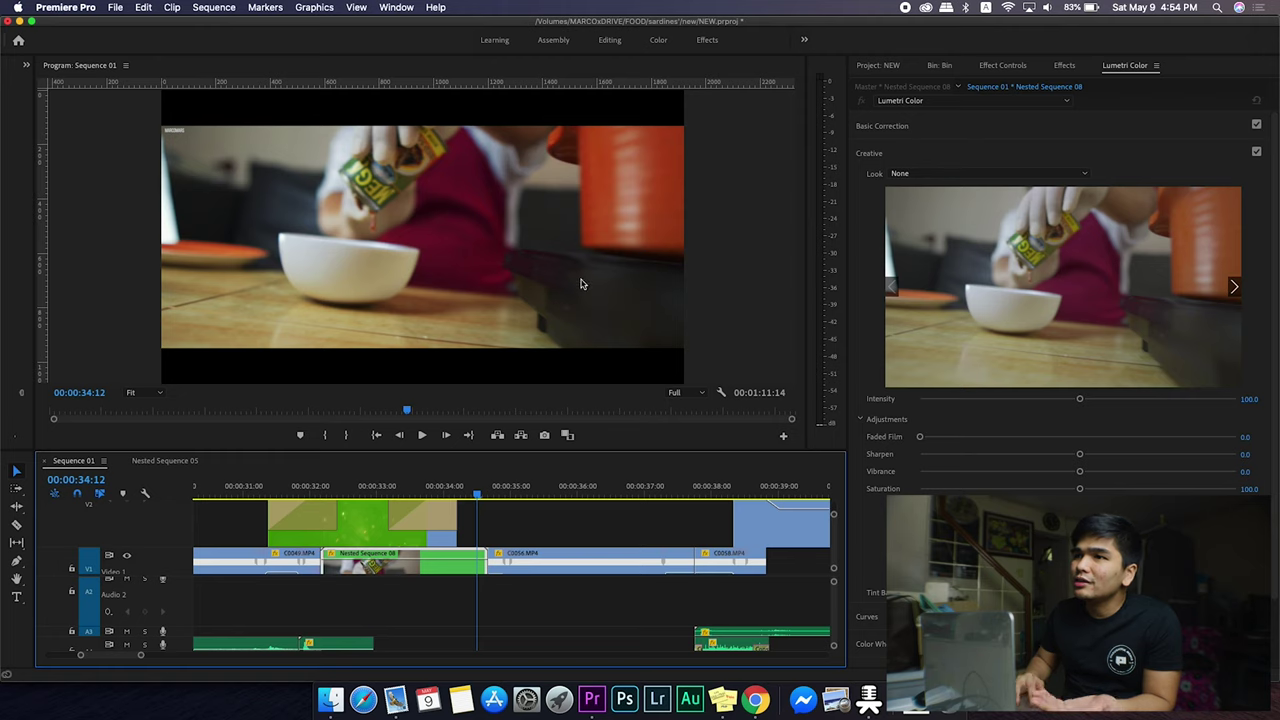
pyautogui.moveTo(431, 480); pyautogui.dragTo(478, 476)
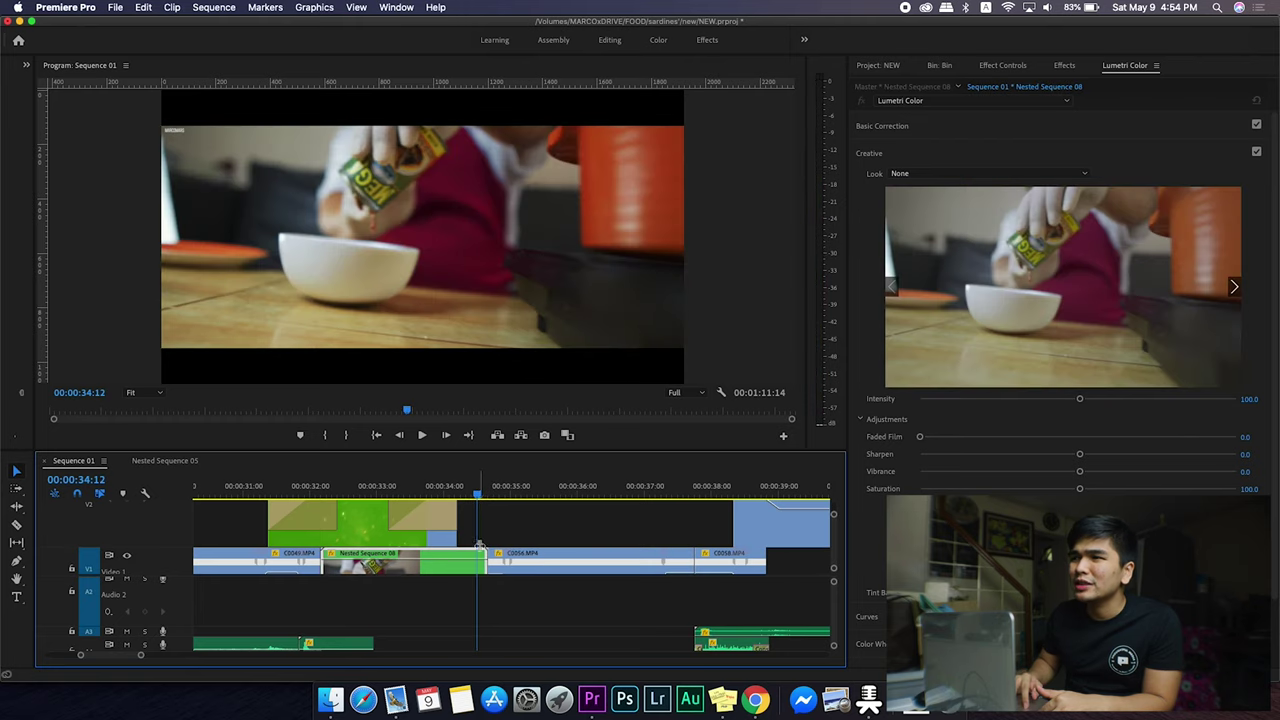
# Step: Play from the end of Nested Sequence 08 through the speed-ramped C0056.MP4 into C0058.MP4
pyautogui.press('=')
pyautogui.press('=')
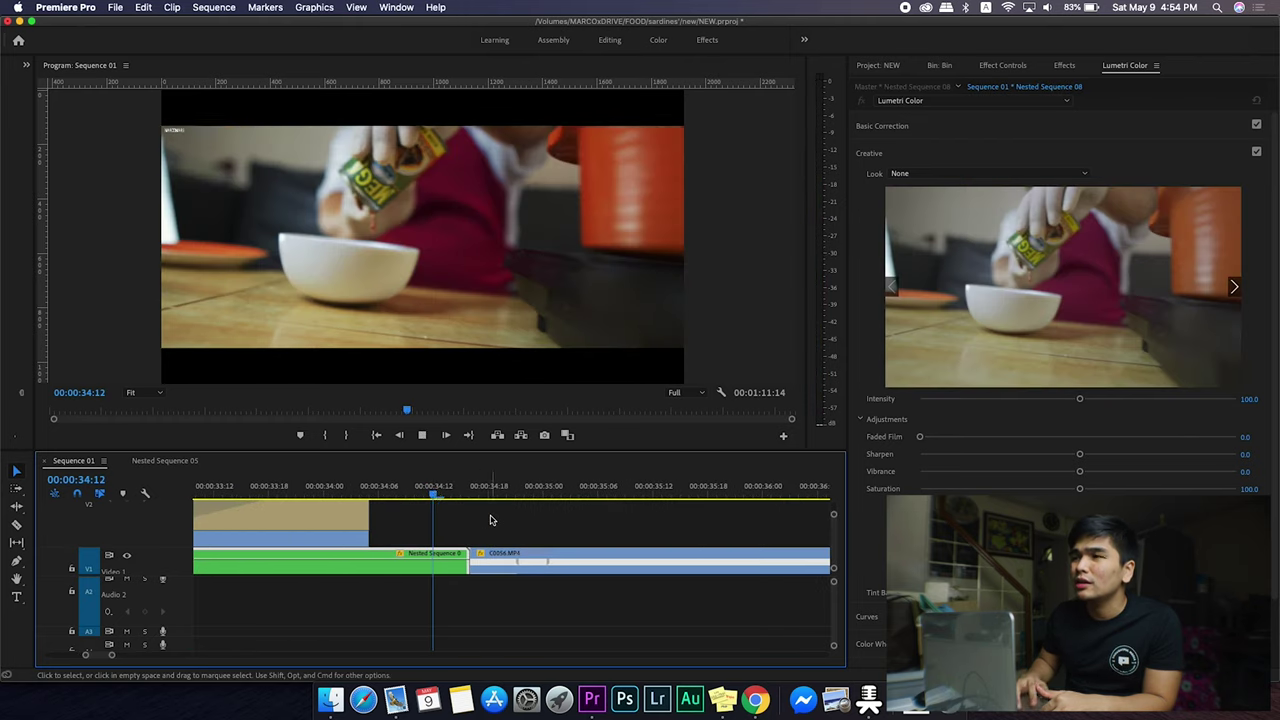
pyautogui.press('-')
pyautogui.press('-')
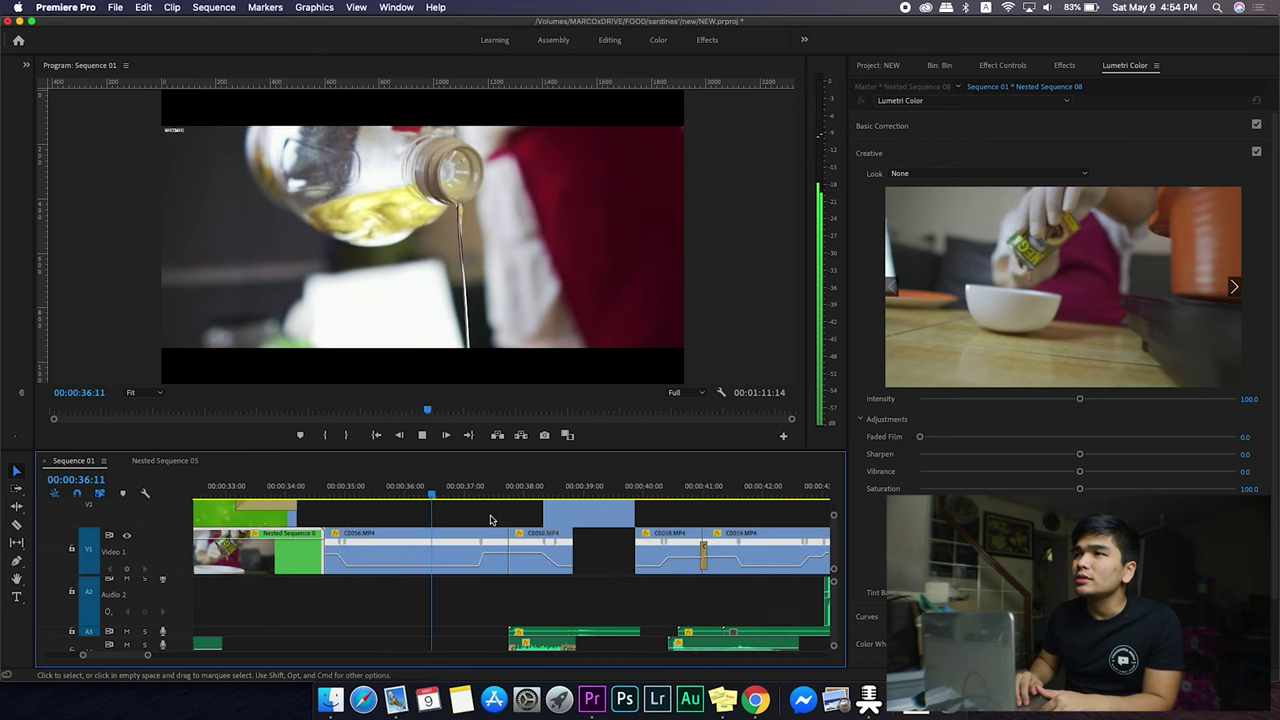
pyautogui.press('space')
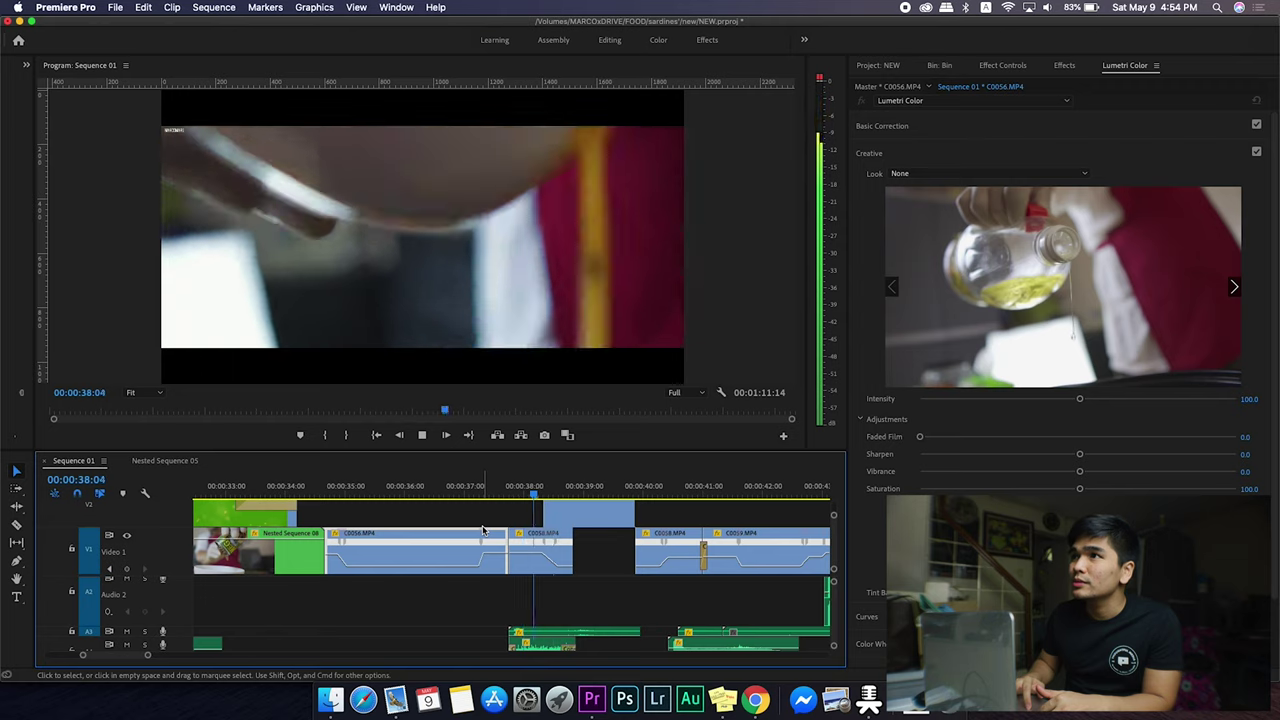
pyautogui.press('space')
# Step: Scrub across the cut from C0056.MP4 to C0058.MP4 and play on into C0059.MP4
pyautogui.click(491, 490)
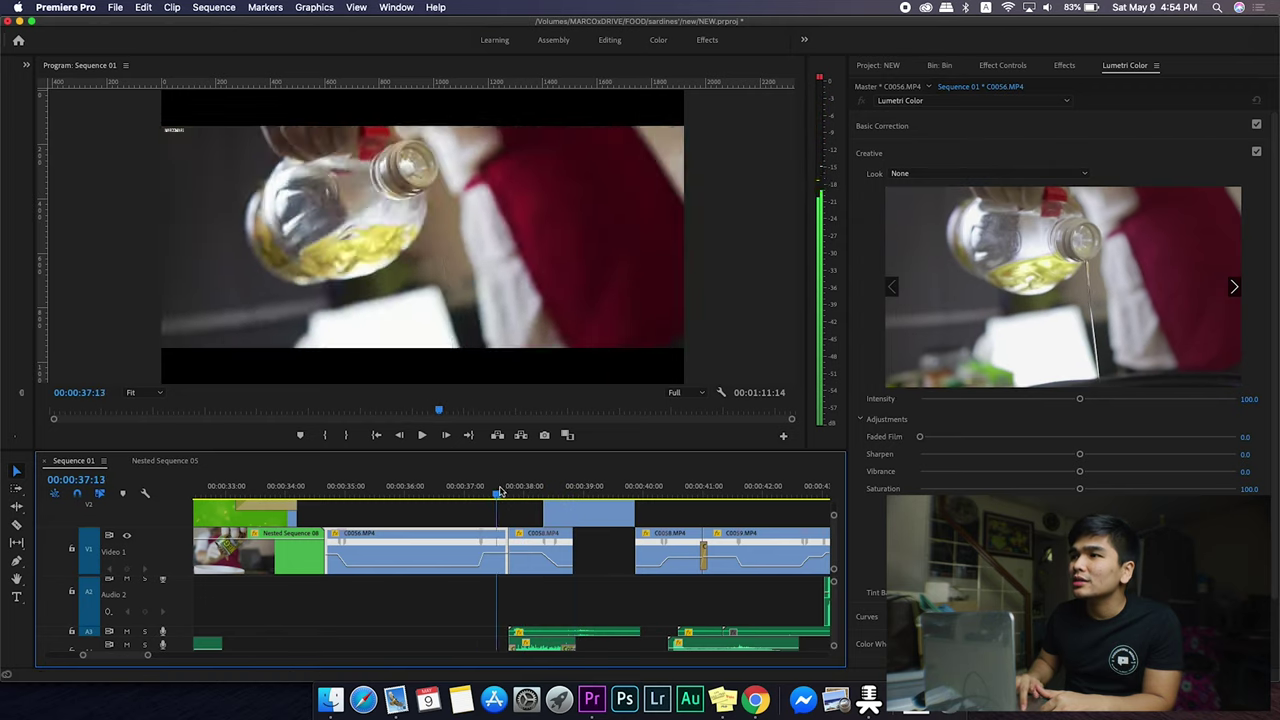
pyautogui.moveTo(517, 492); pyautogui.dragTo(571, 490)
pyautogui.press('space')
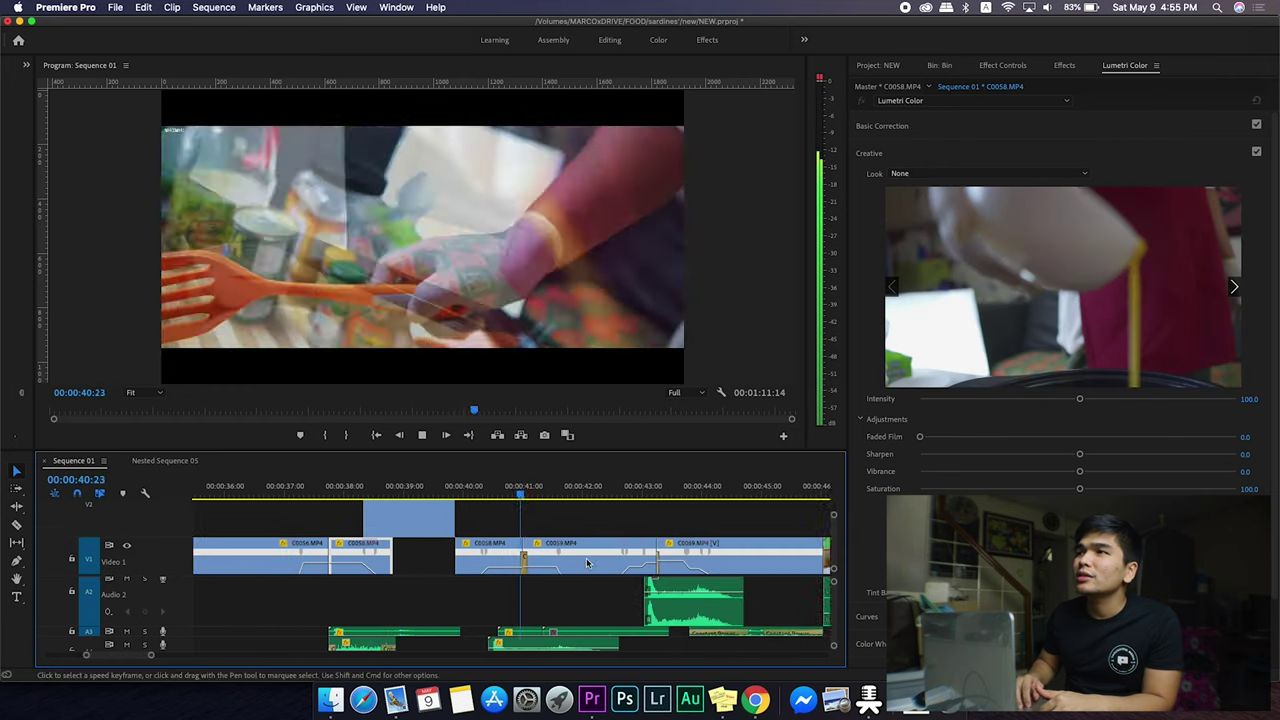
pyautogui.press('space')
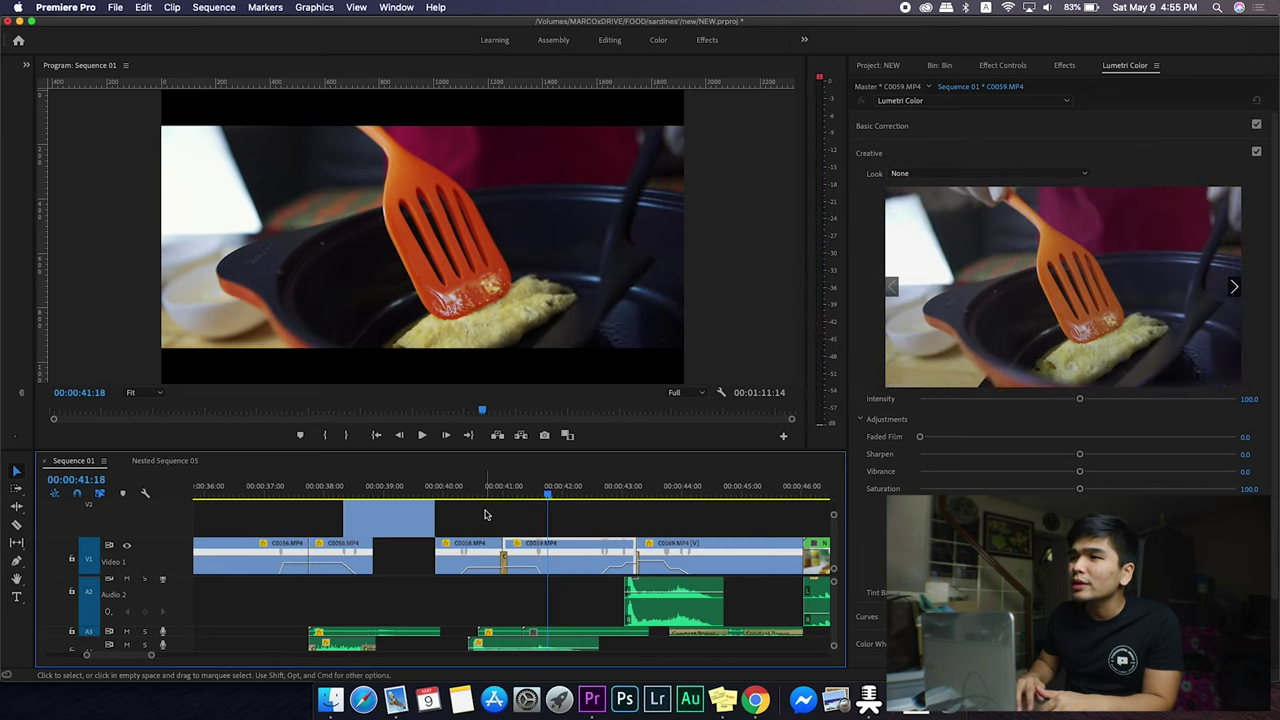
# Step: Examine the frames just before the cross dissolve between the second C0058.MP4 clip and C0059.MP4, stepping backward frame by frame
pyautogui.scroll(4, 485, 515)
pyautogui.moveTo(493, 492); pyautogui.dragTo(531, 490)
pyautogui.press('Left')
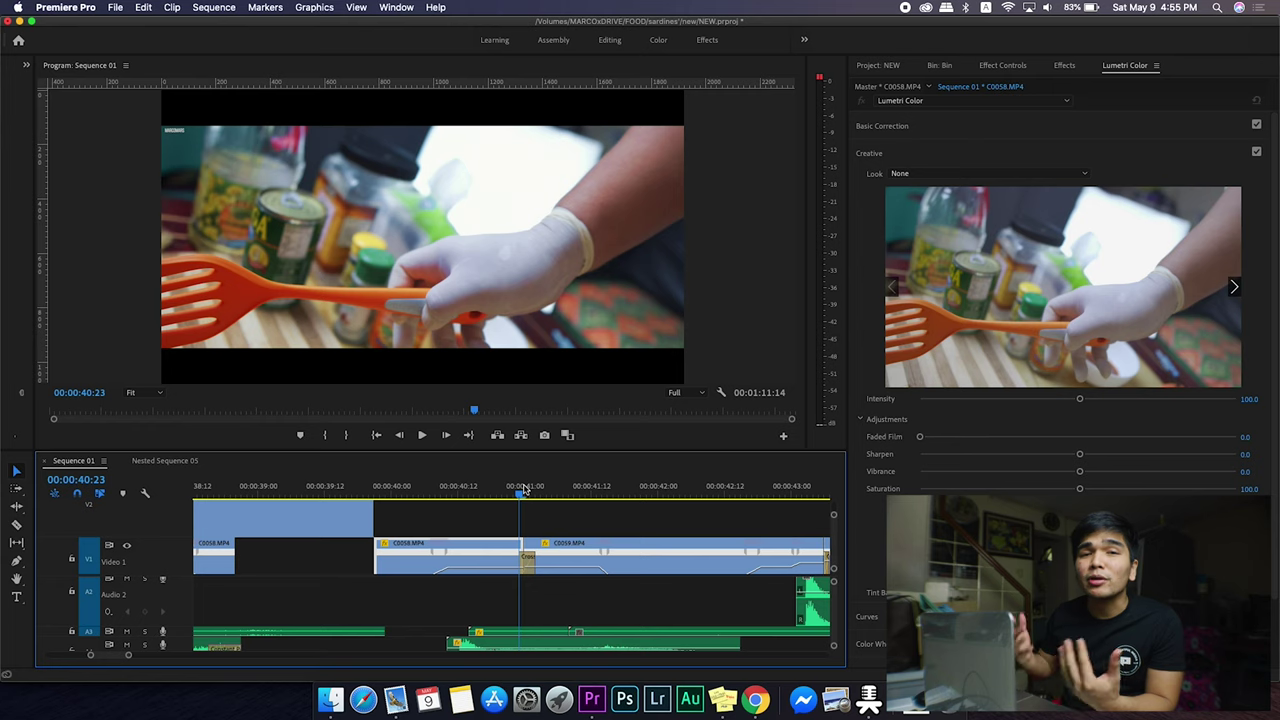
pyautogui.press('Left')
pyautogui.press('Left')
pyautogui.press('Left')
pyautogui.press('Left')
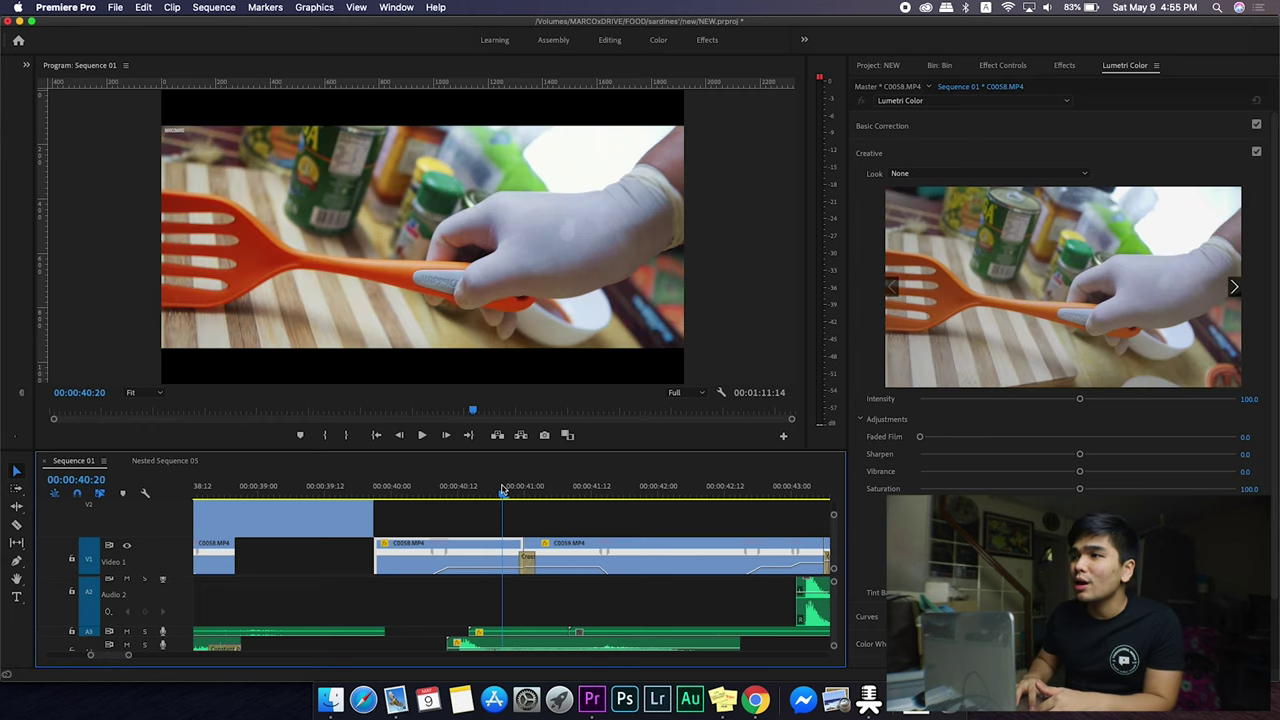
# Step: Replay the speed-ramped dissolve from the second C0058.MP4 clip into C0059.MP4
pyautogui.moveTo(441, 490); pyautogui.dragTo(441, 498)
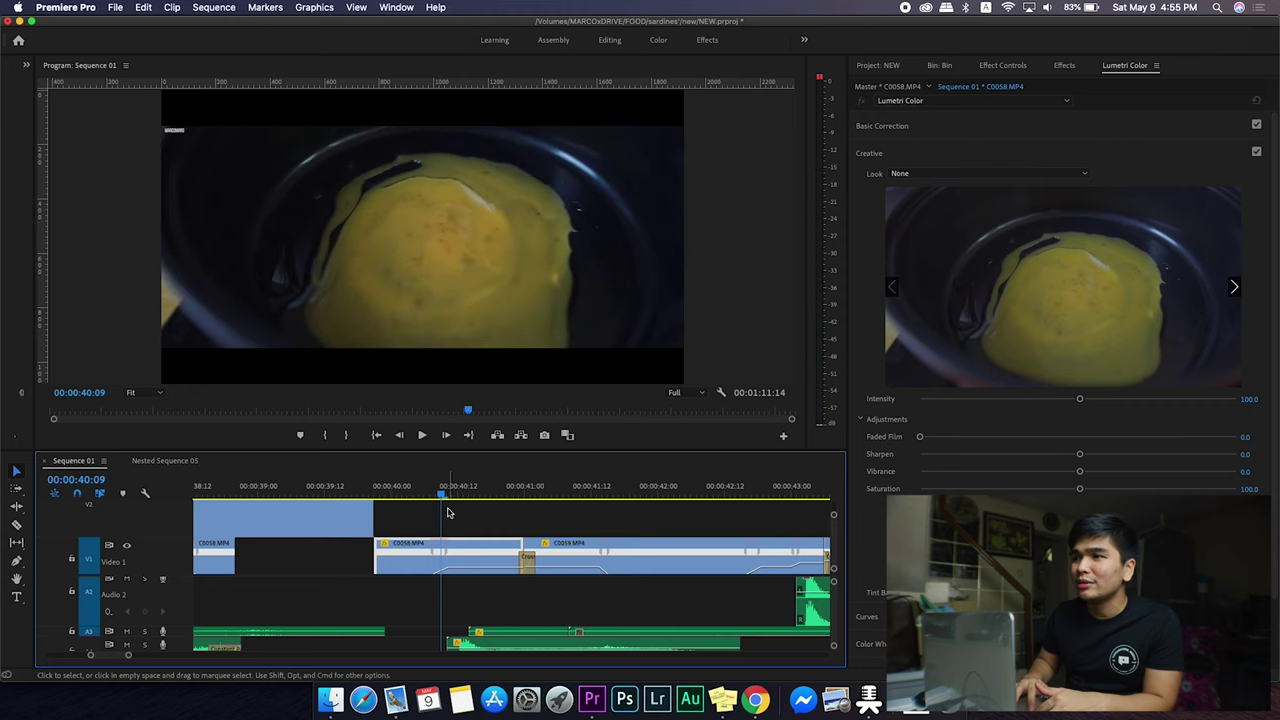
pyautogui.press('space')
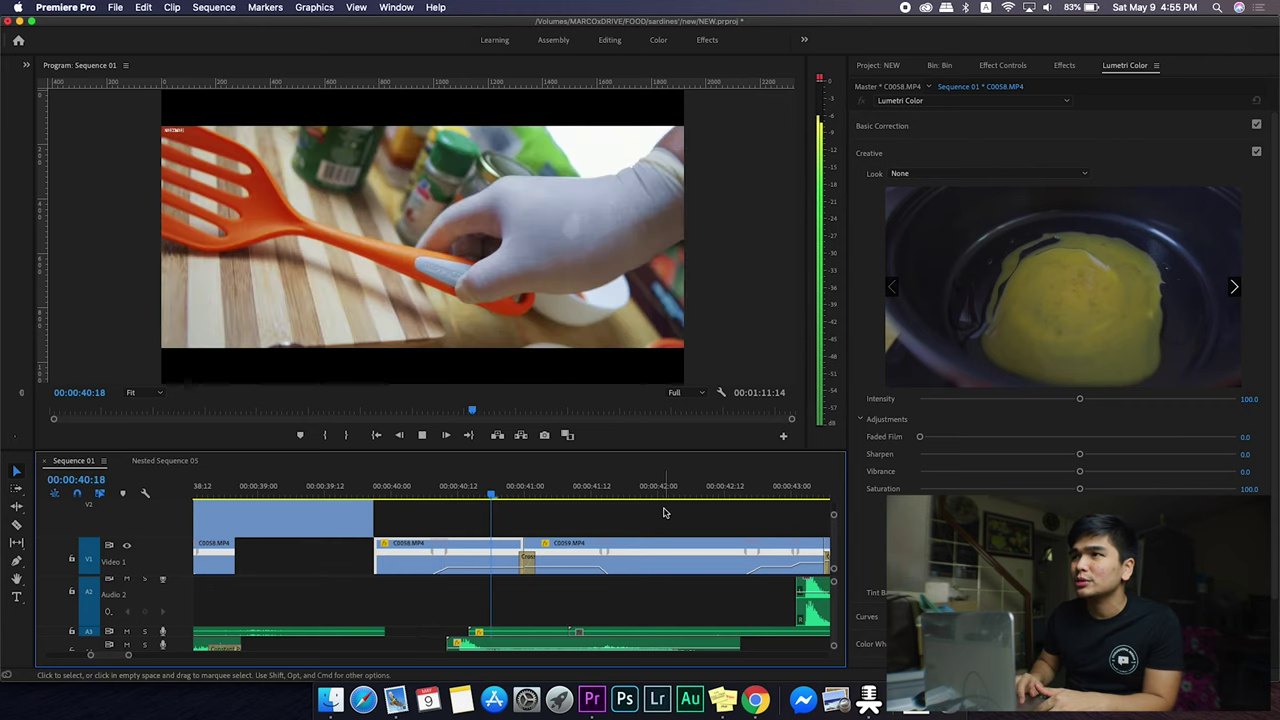
pyautogui.press('space')
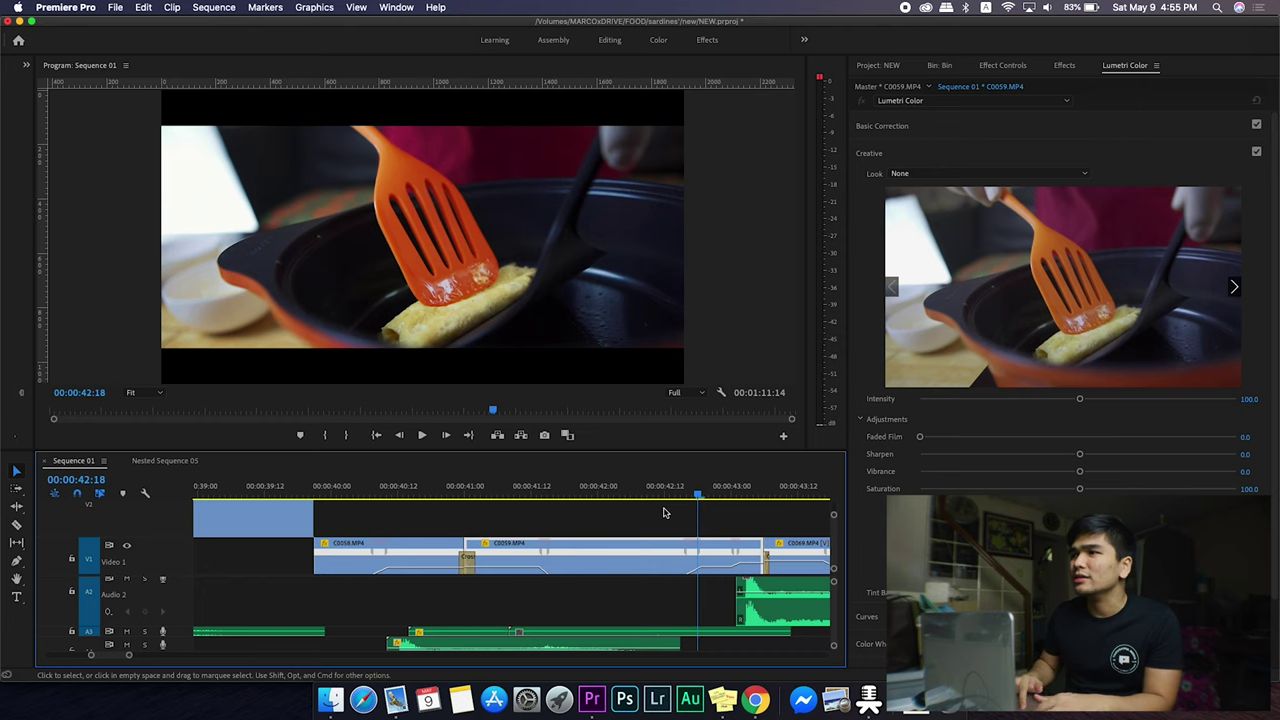
# Step: Play from the end of C0059.MP4 through C0069.MP4 and review the following clips up to C0075.MP4
pyautogui.hscroll(5, 663, 512)
pyautogui.press('space')
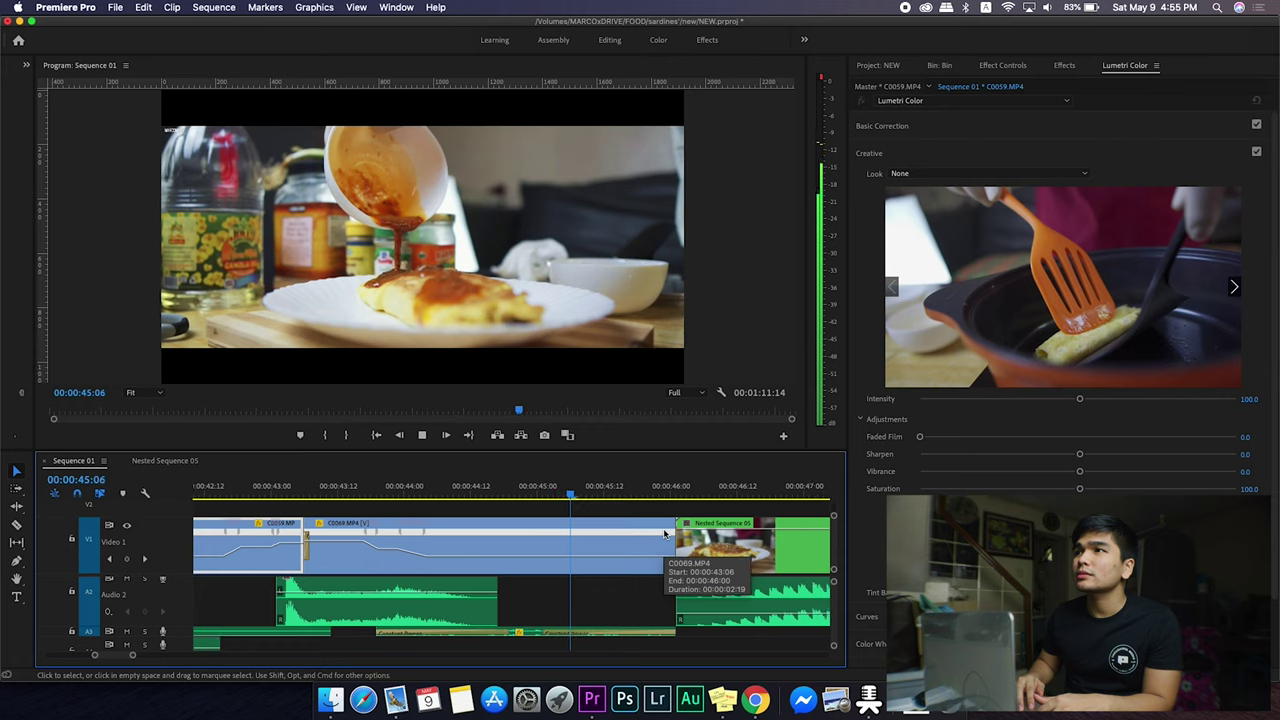
pyautogui.scroll(-4, 665, 535)
pyautogui.press('space')
pyautogui.click(515, 487)
pyautogui.press('space')
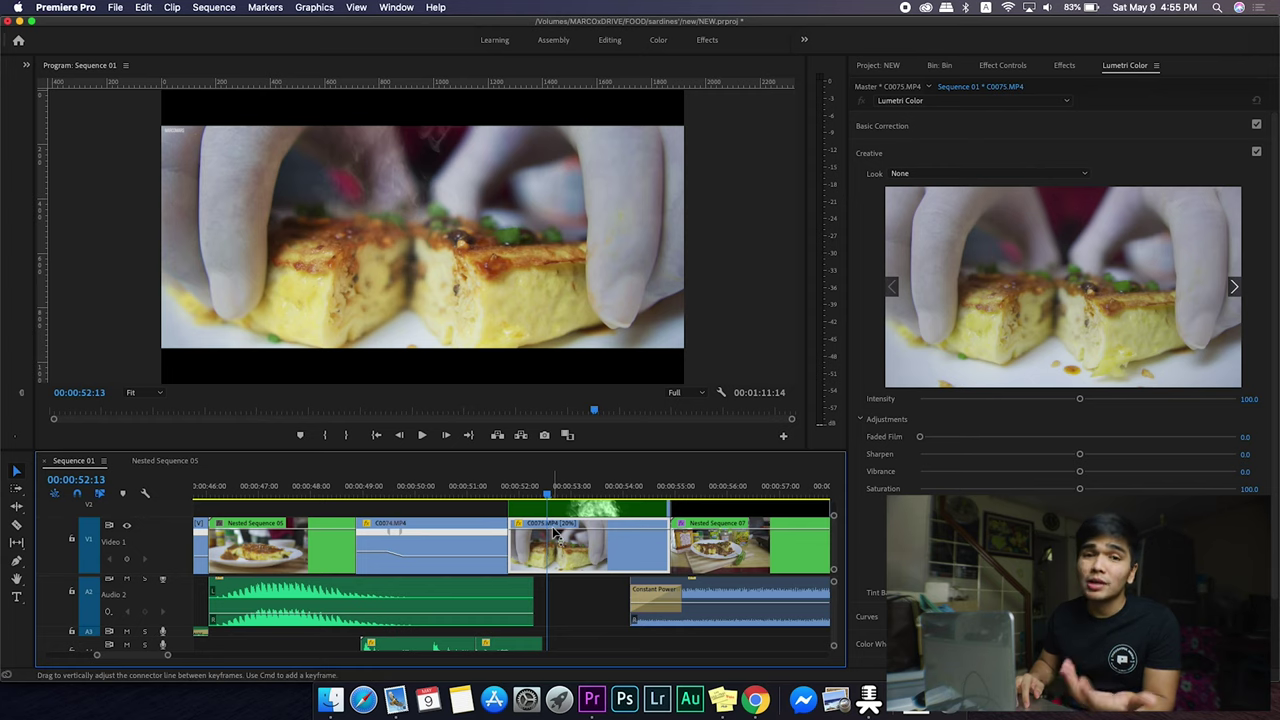
# Step: Inspect the effect settings of the green-screen smoke overlay above C0075.MP4 and show its opacity mask outline
pyautogui.scroll(3, 556, 535)
pyautogui.click(580, 513)
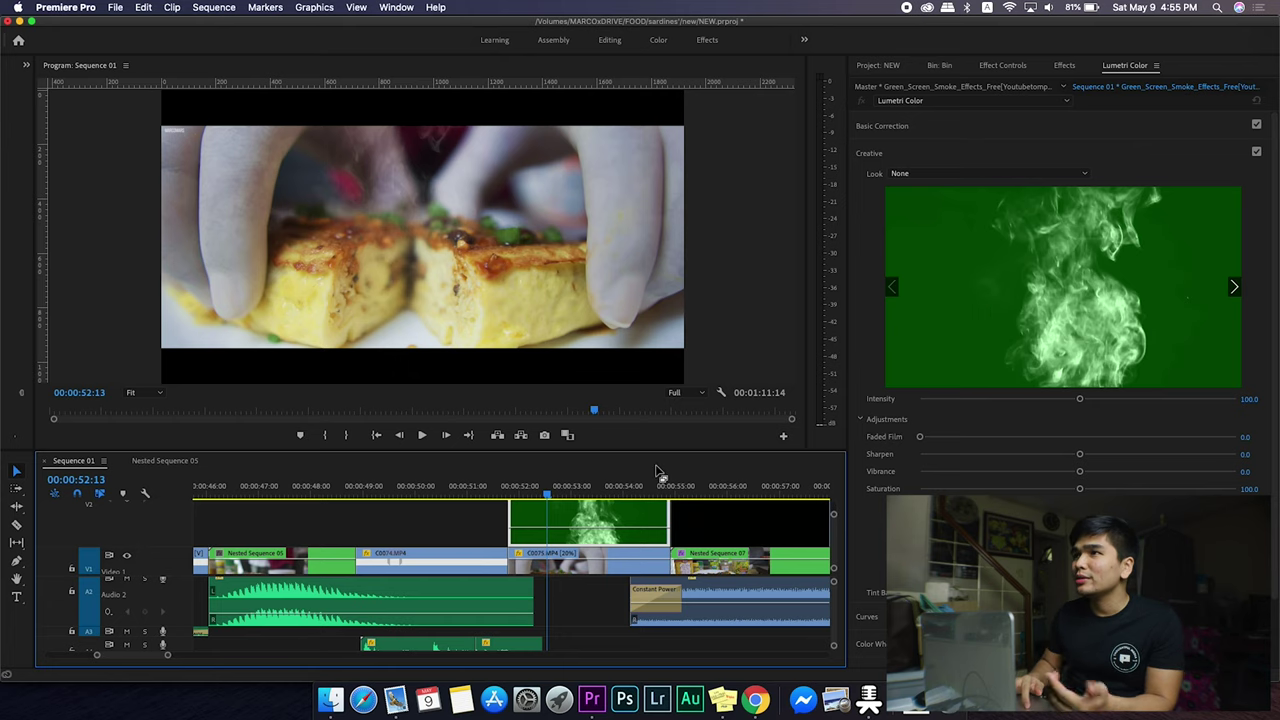
pyautogui.click(1001, 68)
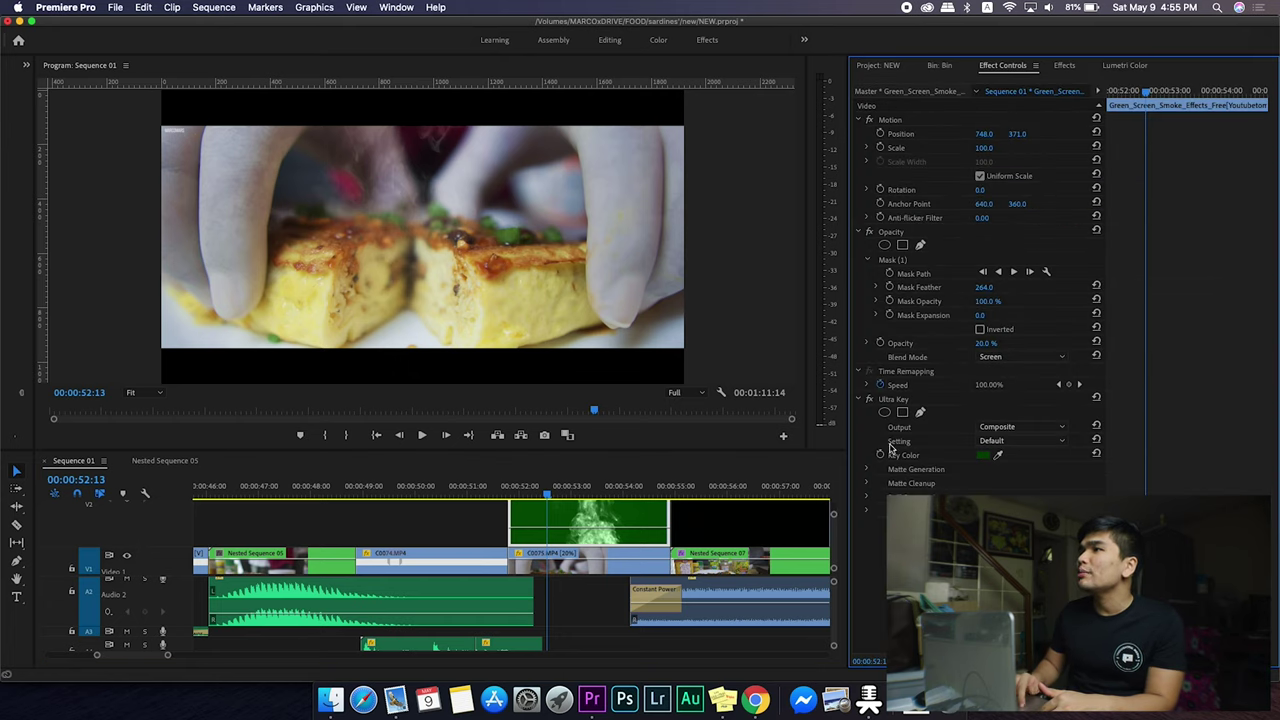
pyautogui.click(956, 261)
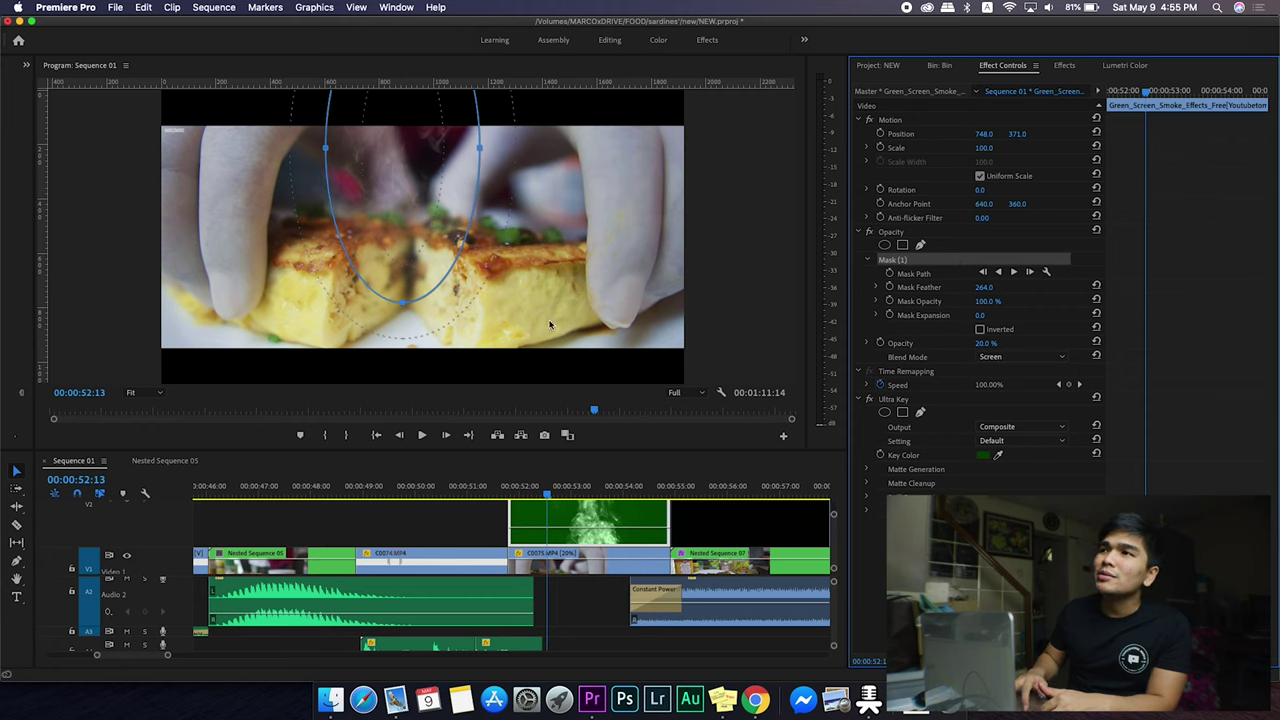